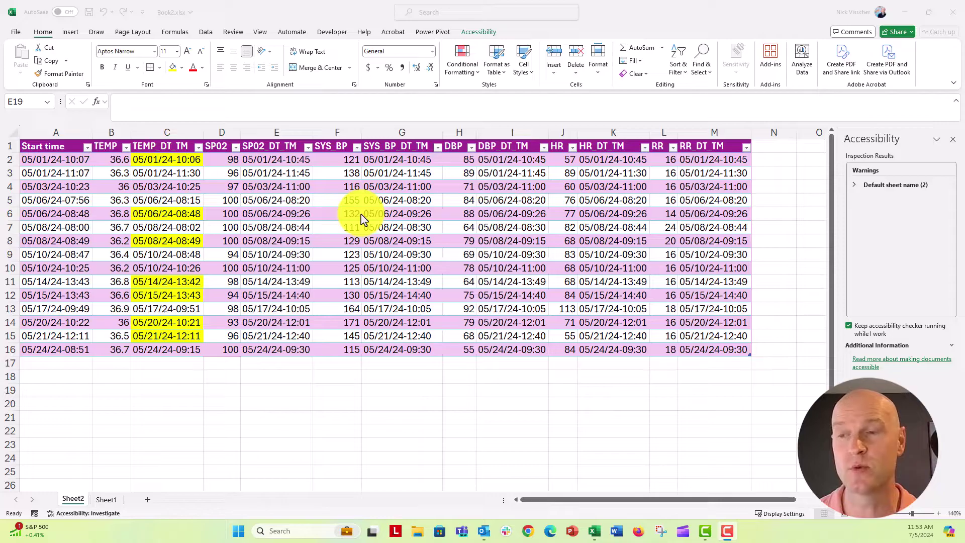
- Check the C2 and A2 times, then hide columns D through M
left_click(164, 161)
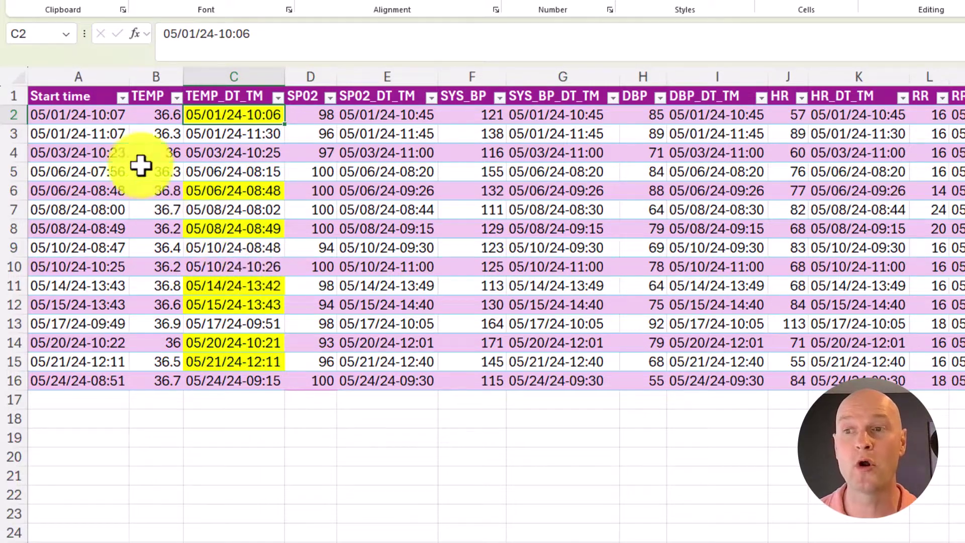
left_click(82, 113)
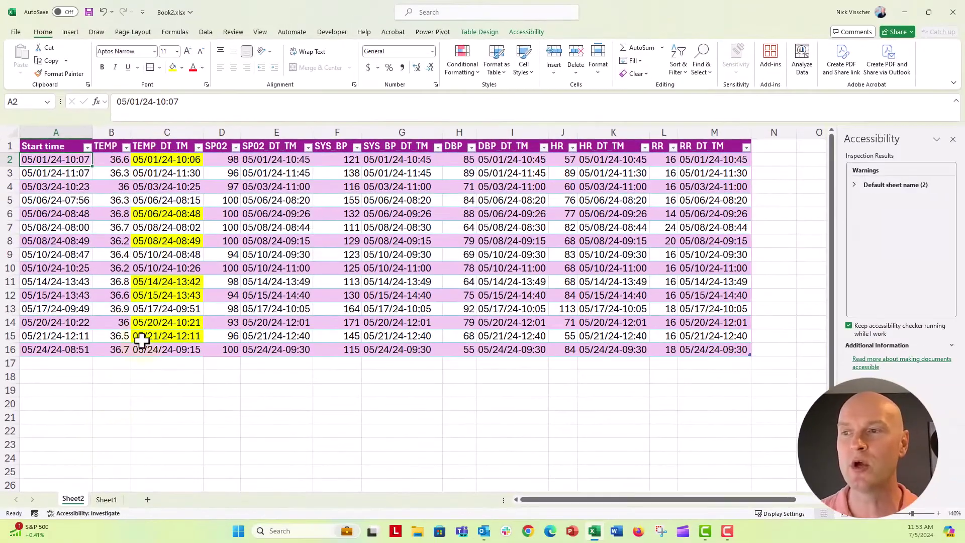
left_click_drag(222, 132, 704, 129)
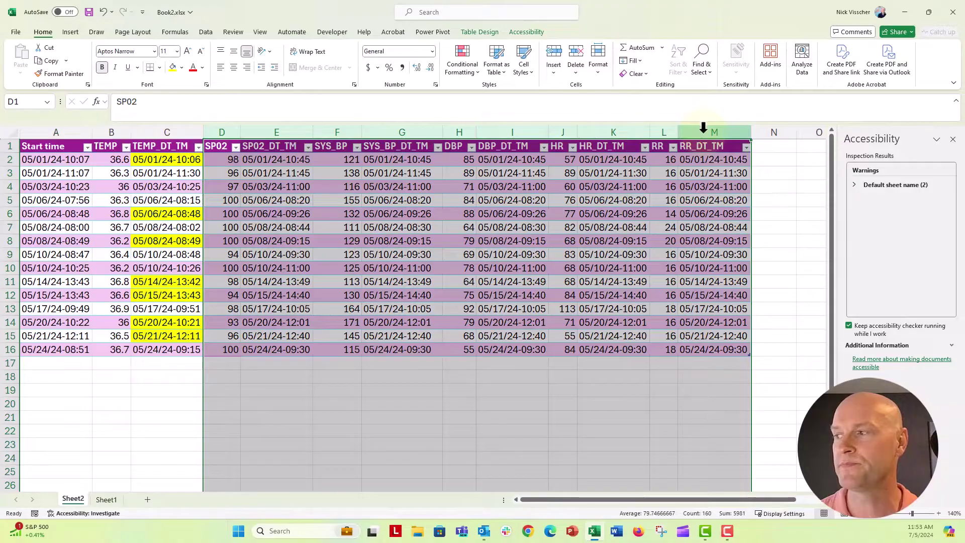
right_click(703, 128)
left_click(716, 304)
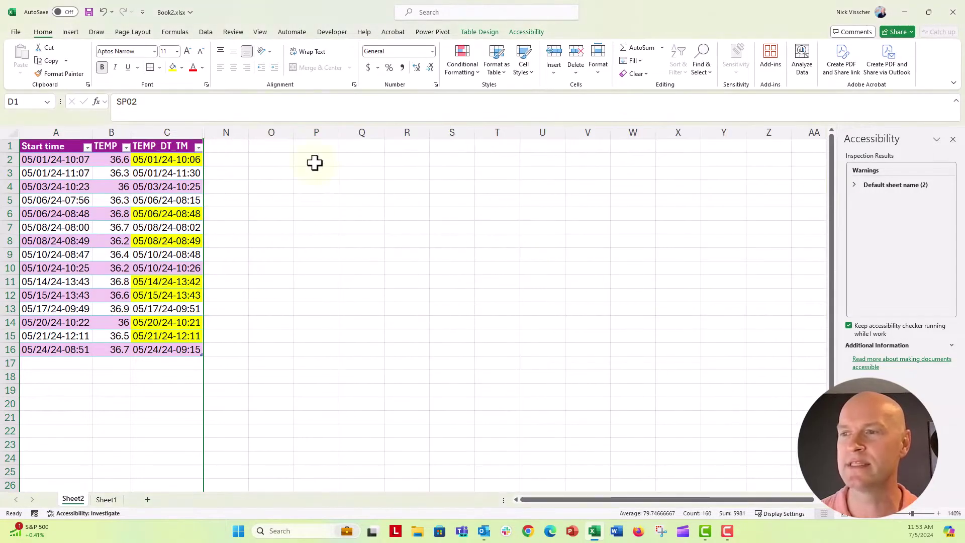
- Head O1 'DIFFERENCE' and enter =C2-A2 in O2, which returns #VALUE!
left_click(260, 145)
type("DIFFER")
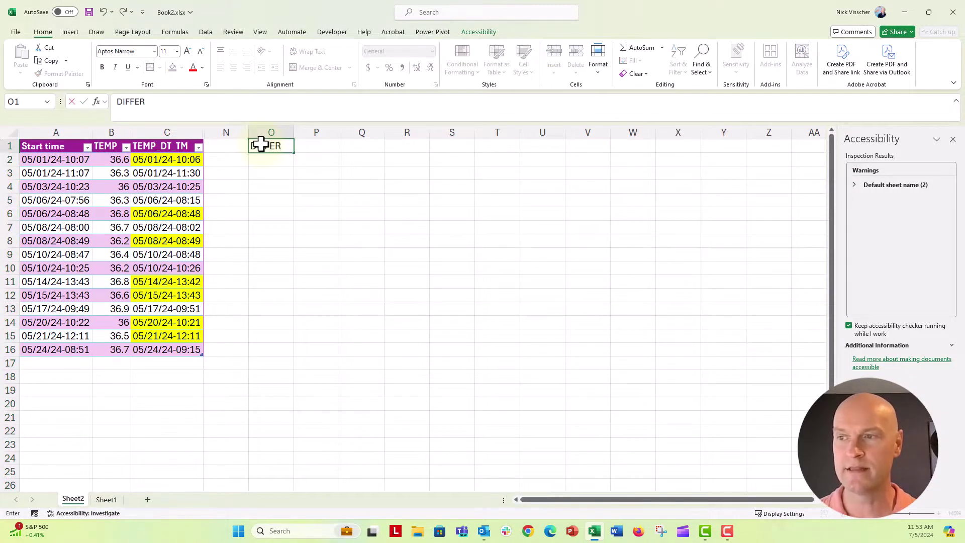
type("ENCE")
key("Return")
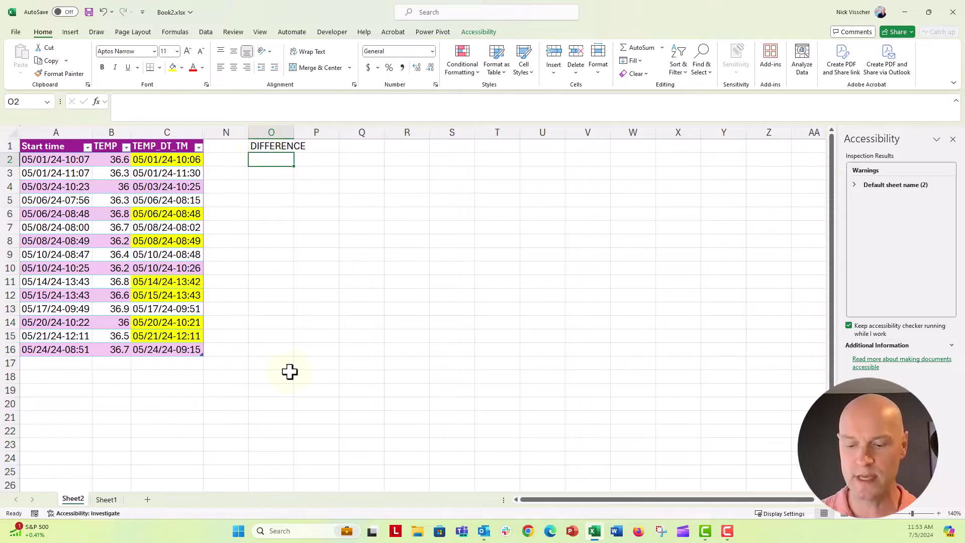
type("=C2")
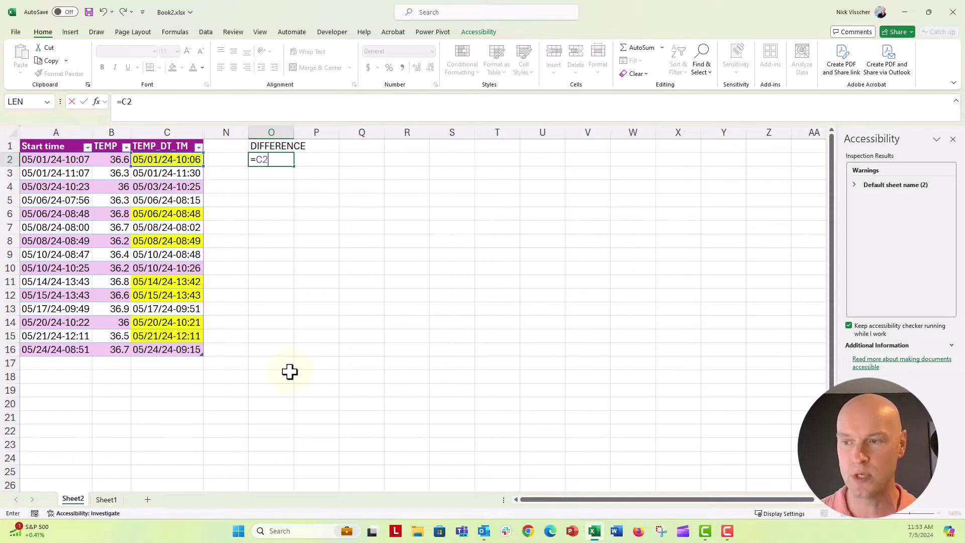
type("-A2")
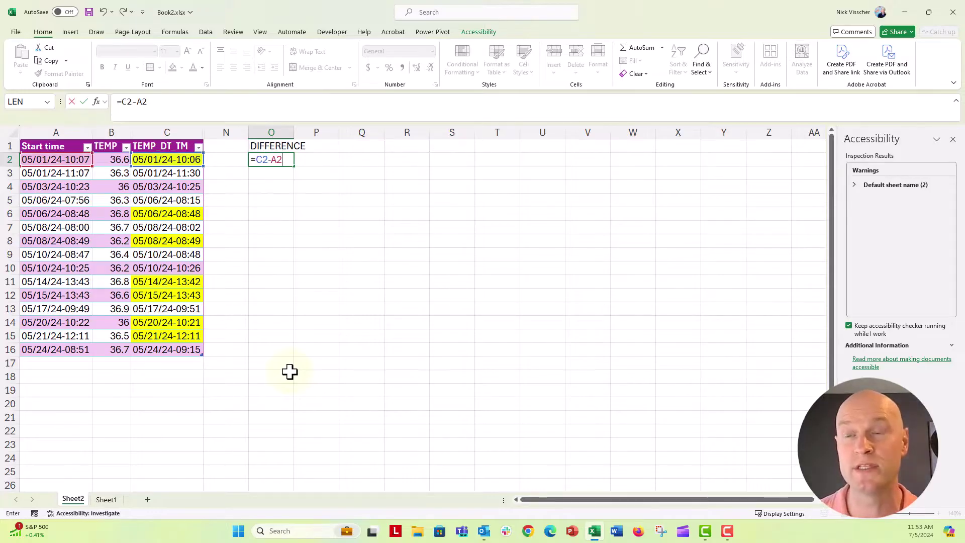
key("Return")
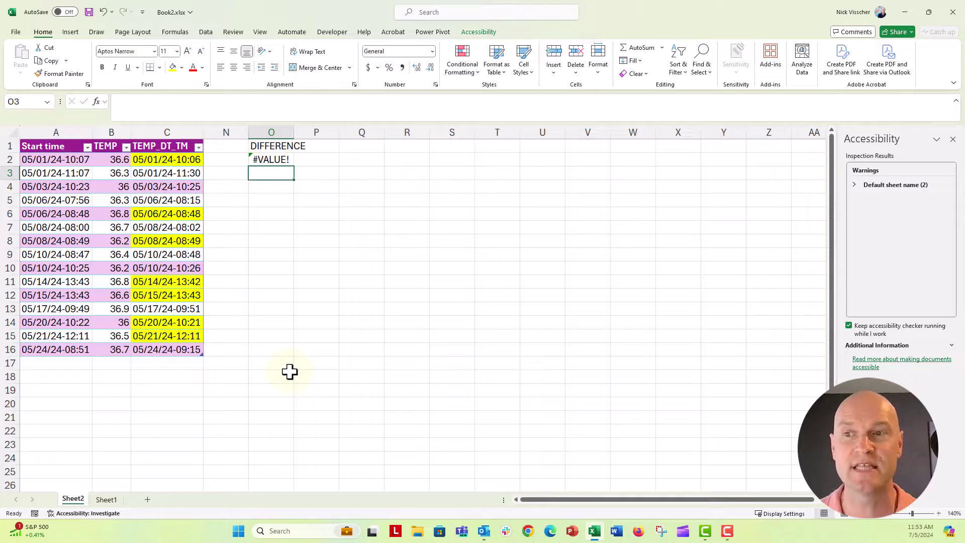
- Replace every dash in columns A and C with a space, making 30 replacements, so O2 shows -0.00069
left_click(39, 124)
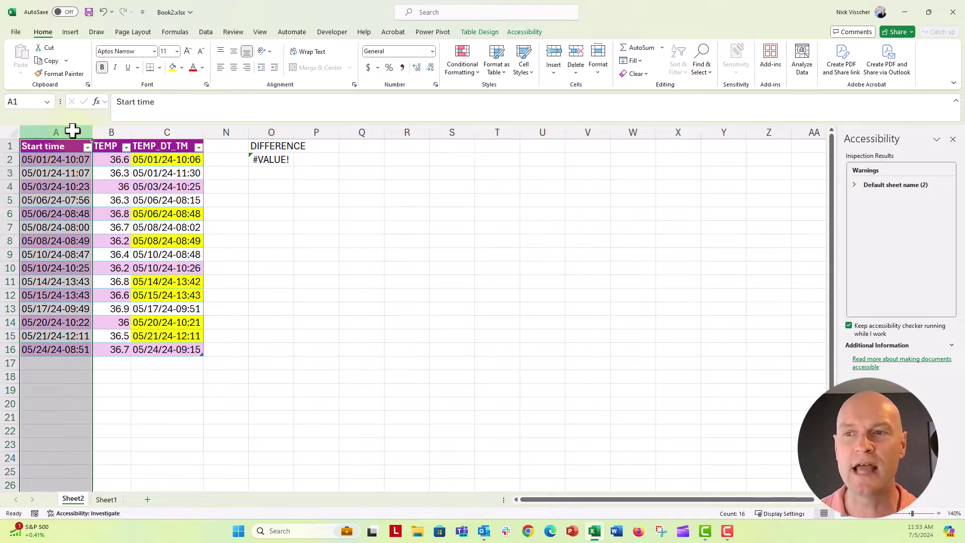
right_click(148, 128)
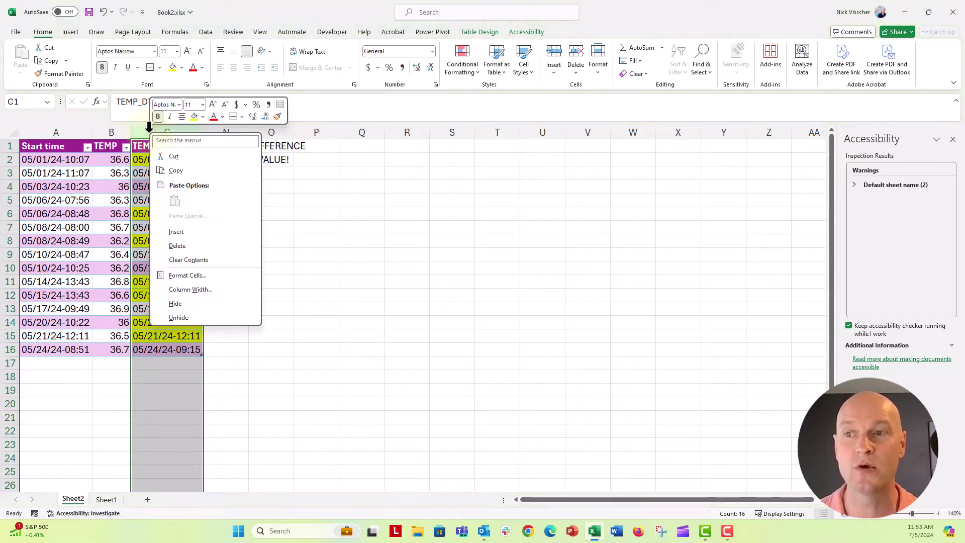
left_click(28, 128)
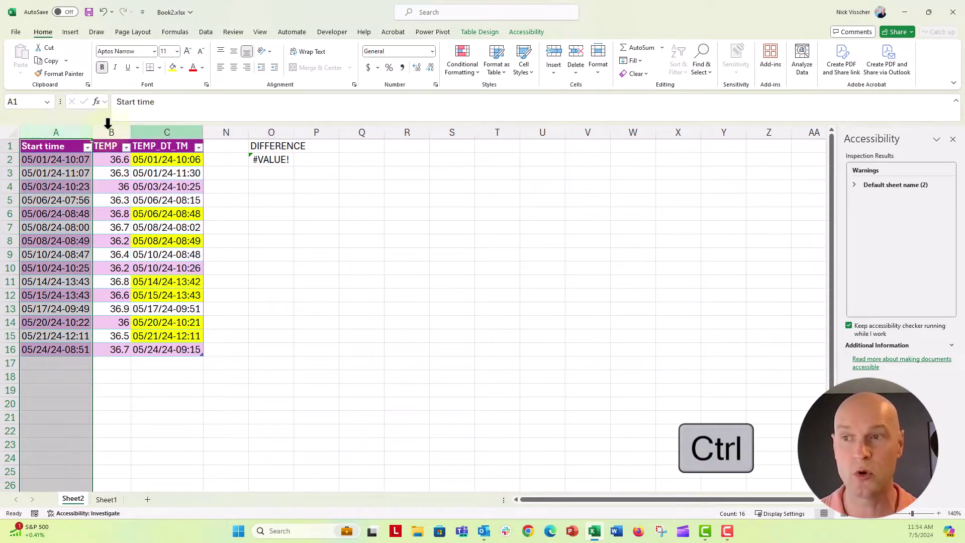
left_click(149, 130, "ctrl")
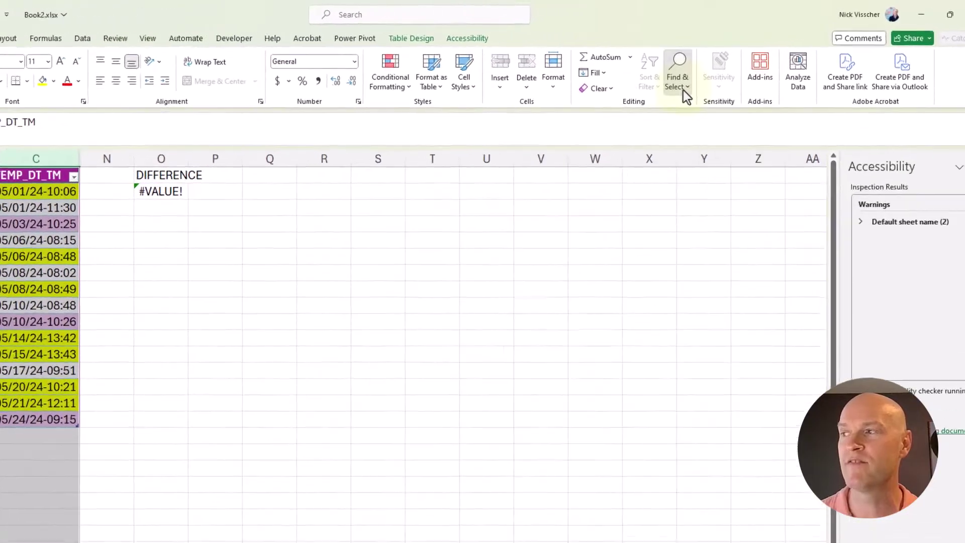
left_click(702, 63)
left_click(667, 139)
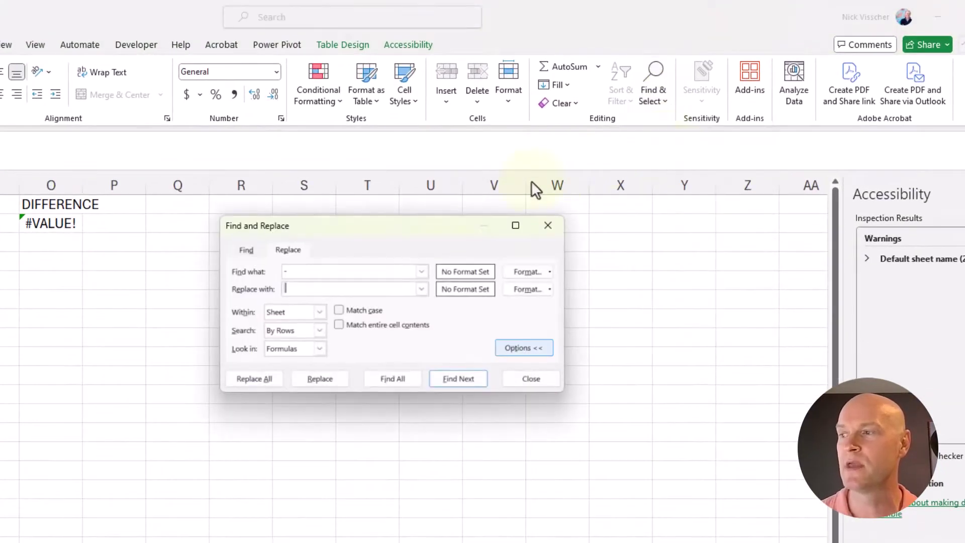
left_click_drag(364, 228, 249, 257)
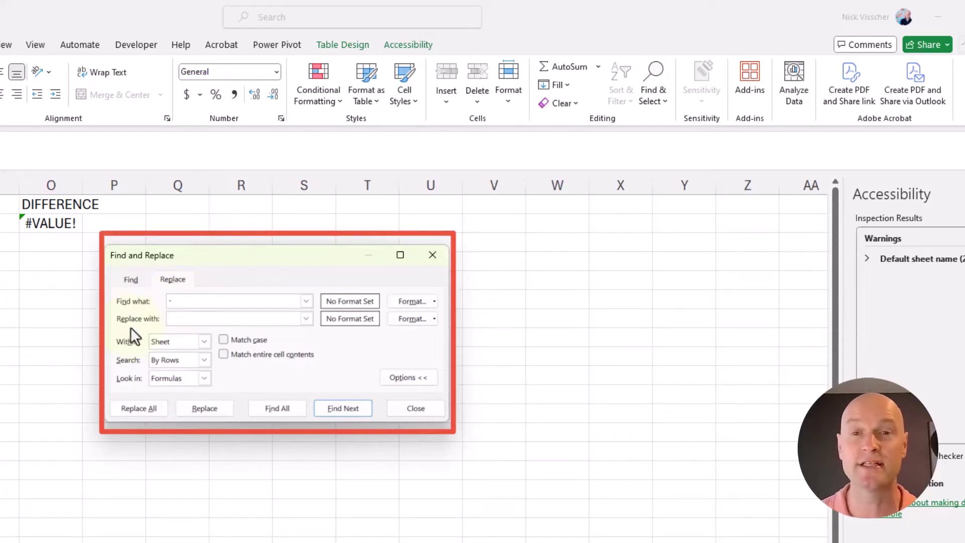
left_click(171, 319)
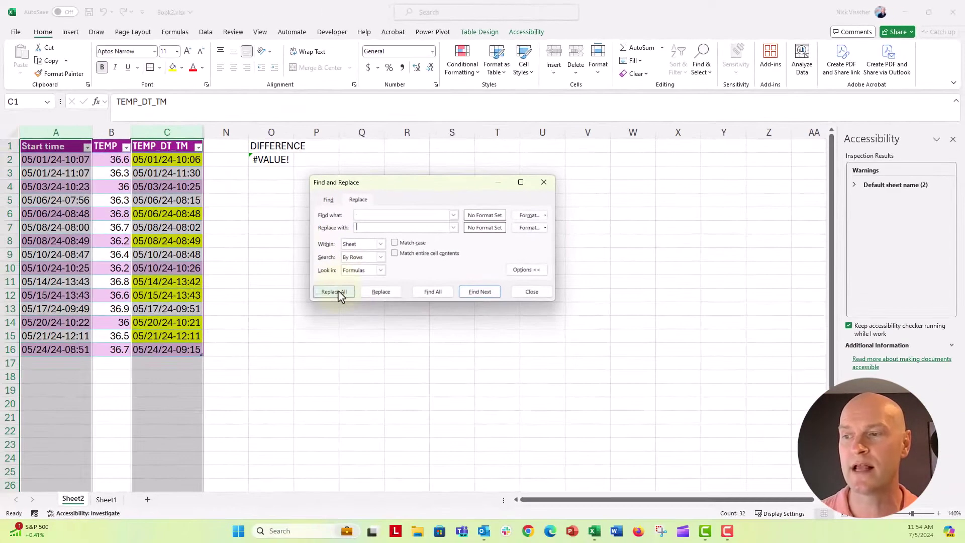
left_click(336, 292)
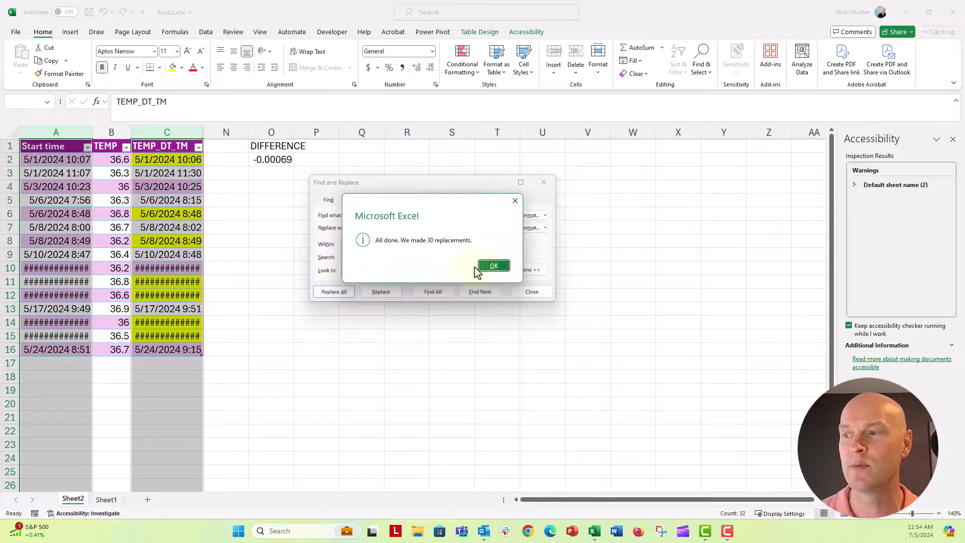
left_click(485, 267)
- AutoFit columns A and C to show full date-times, then check the O2, C2 and A2 values
left_click(526, 291)
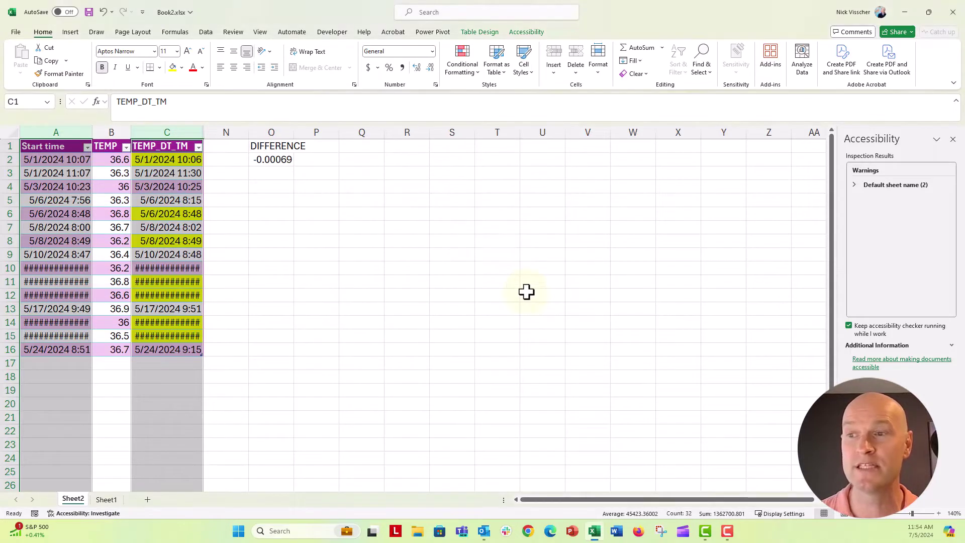
double_click(92, 131)
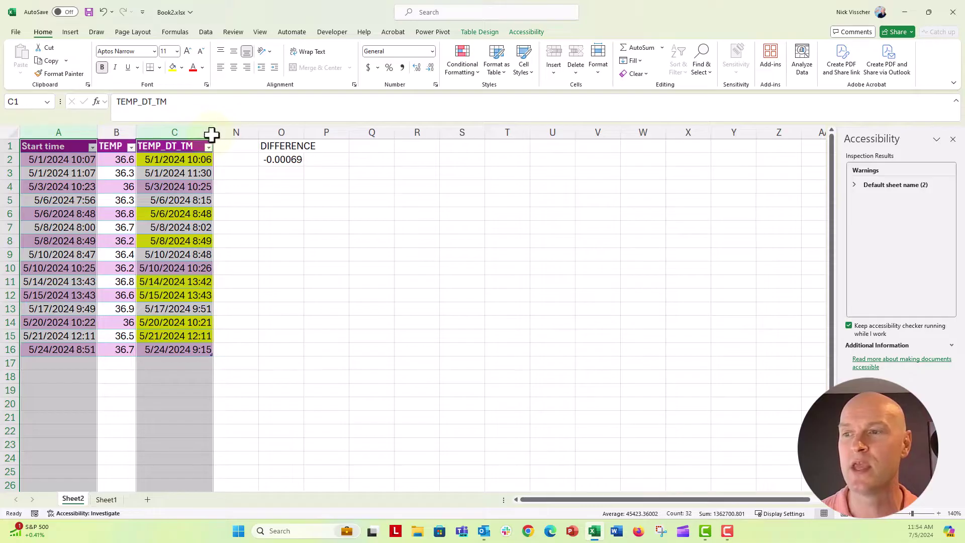
left_click(282, 160)
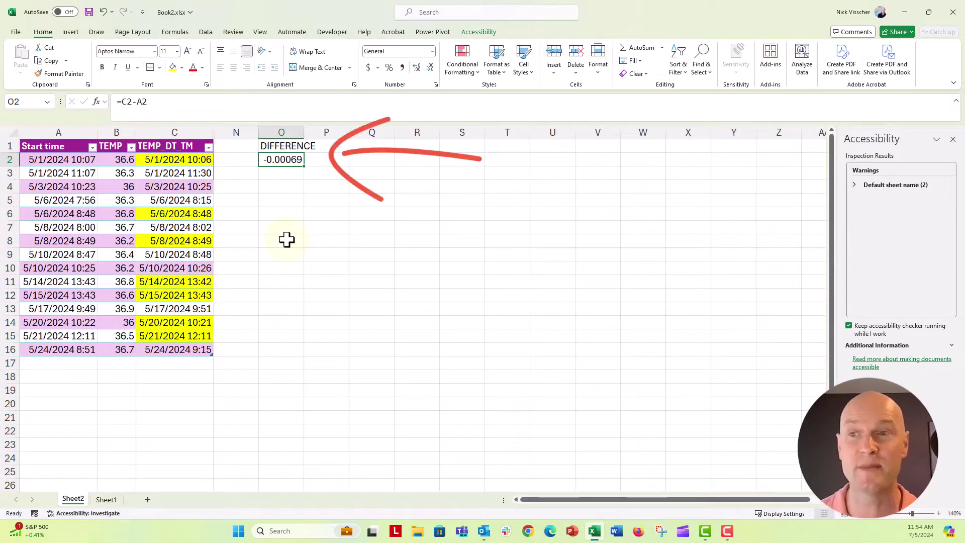
left_click(159, 159)
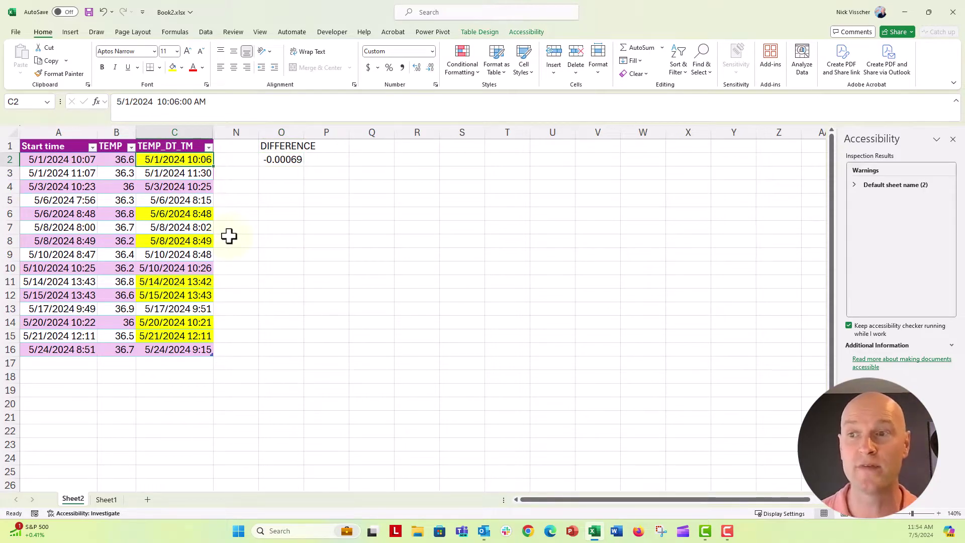
left_click(60, 159)
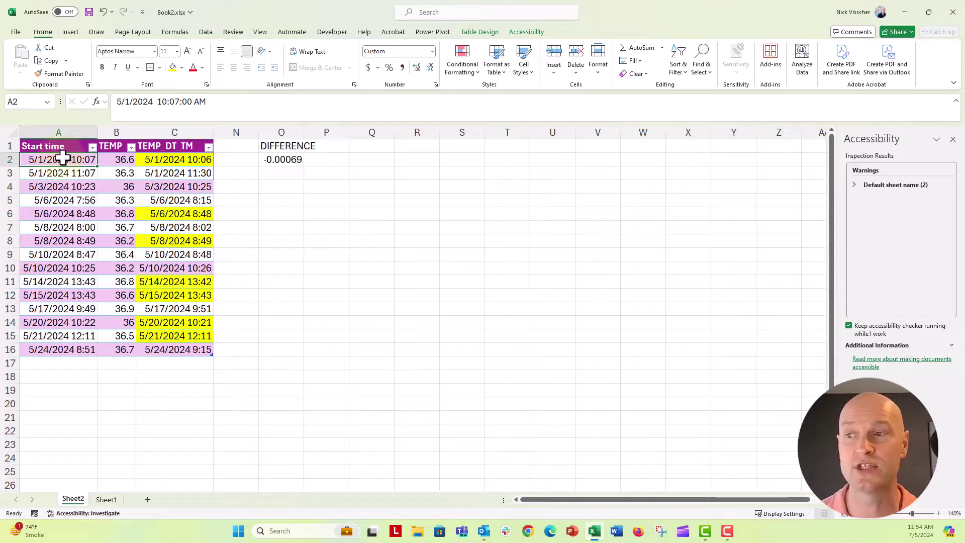
- Fill the DIFFERENCE formula from O2 down to O16 and inspect the times in C2, C6 and C8
left_click(271, 159)
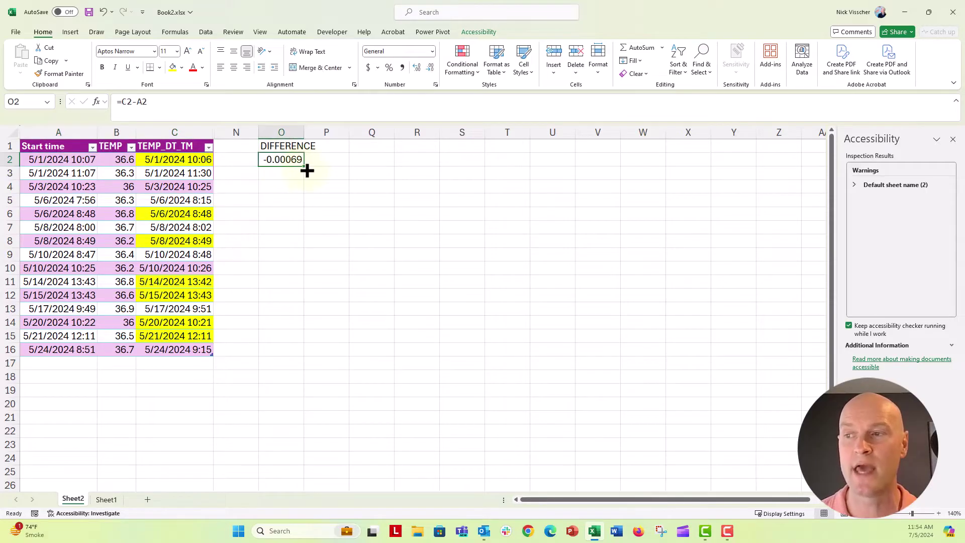
left_click_drag(304, 165, 306, 355)
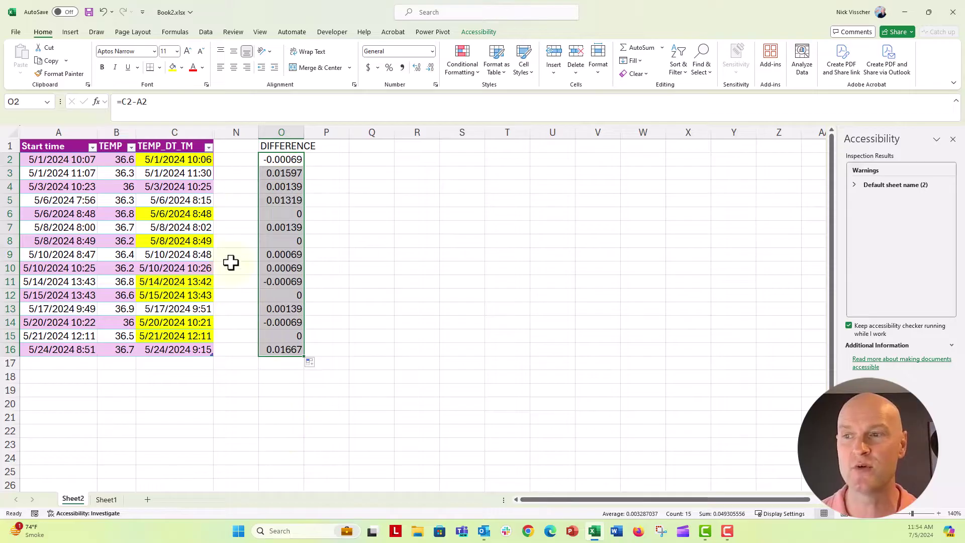
left_click(198, 159)
left_click(184, 209)
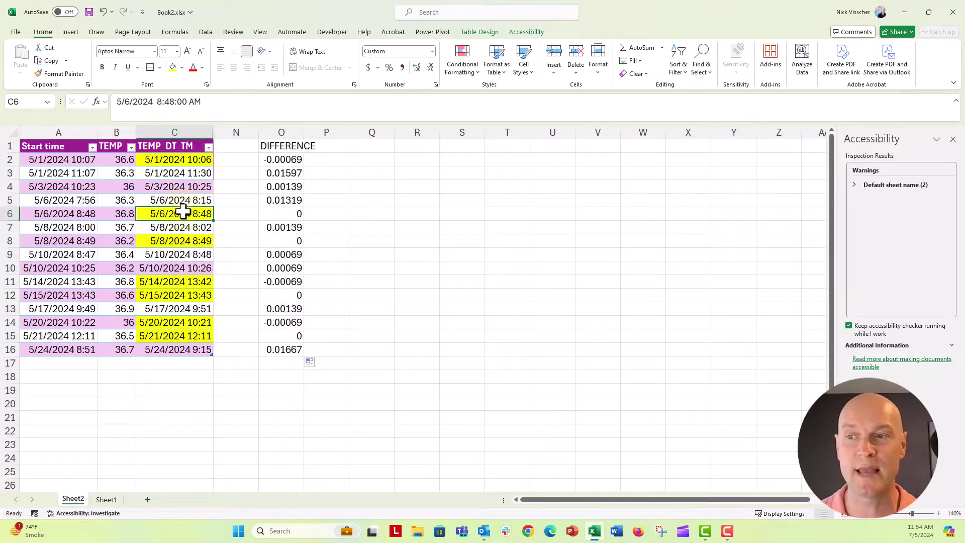
left_click(187, 241)
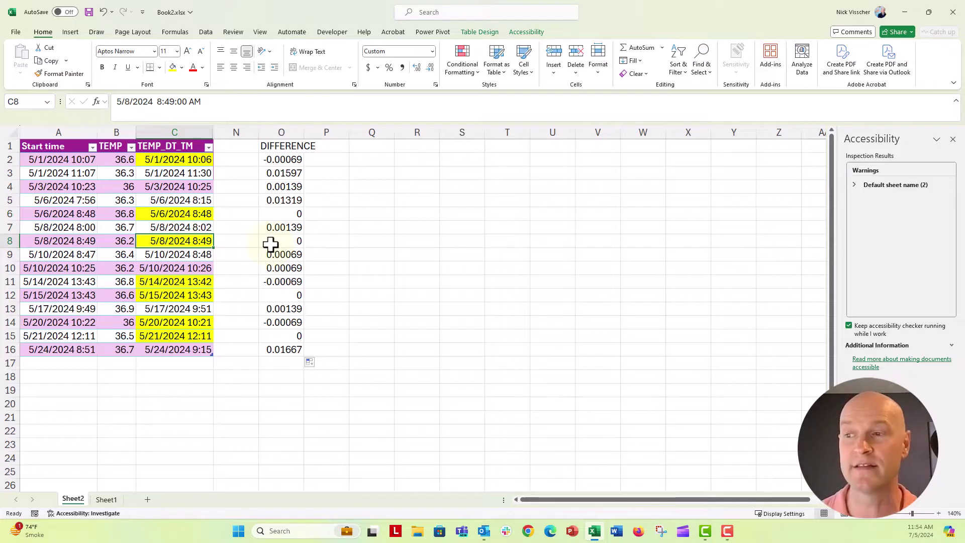
- On Sheet1, select the seven date-time columns A, C, E, G, I, K and M
left_click(107, 499)
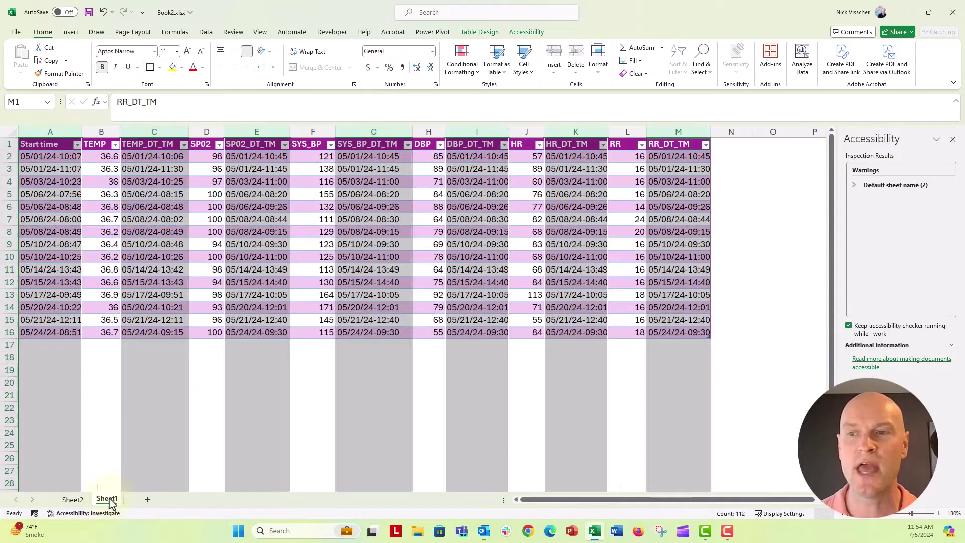
left_click(110, 358)
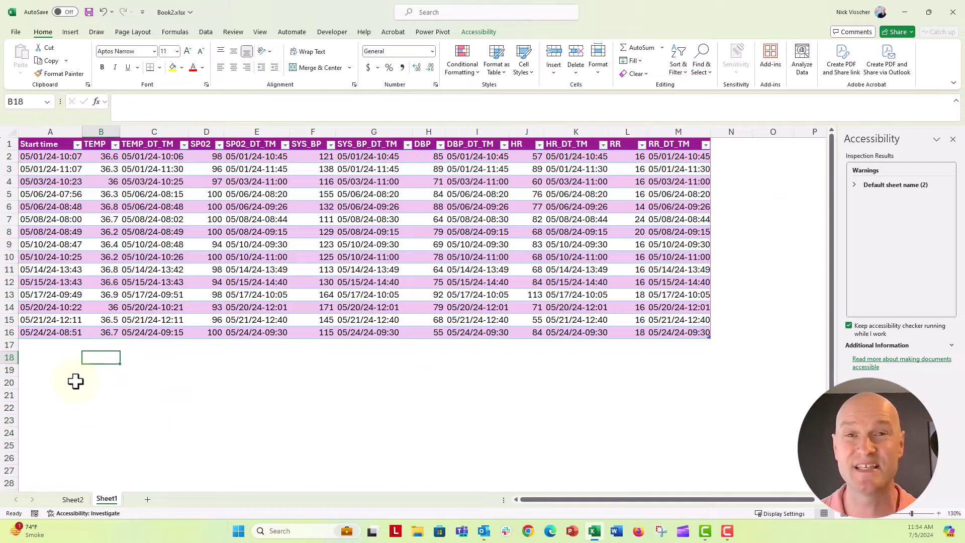
left_click(44, 130)
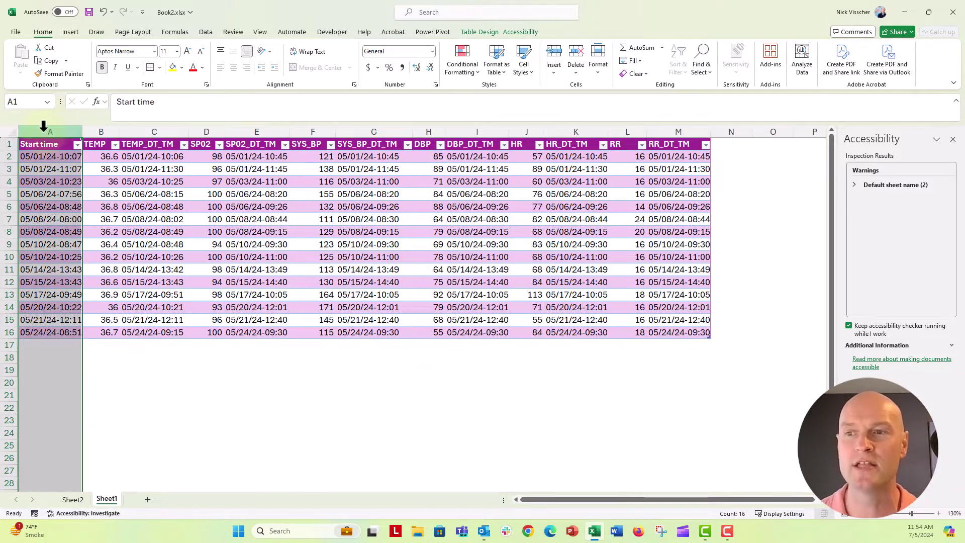
left_click(132, 129, "ctrl")
left_click(254, 129, "ctrl")
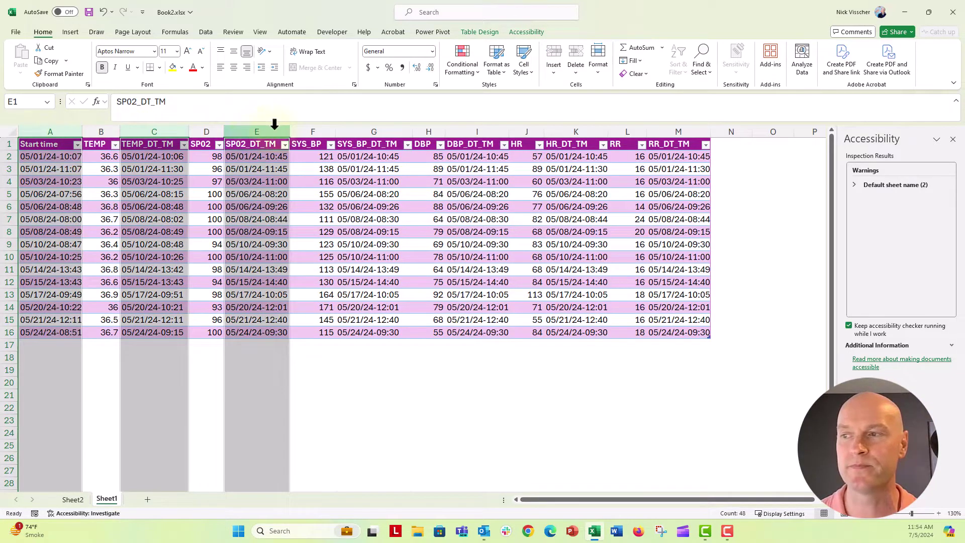
left_click(372, 130, "ctrl")
left_click(475, 130, "ctrl")
left_click(577, 130, "ctrl")
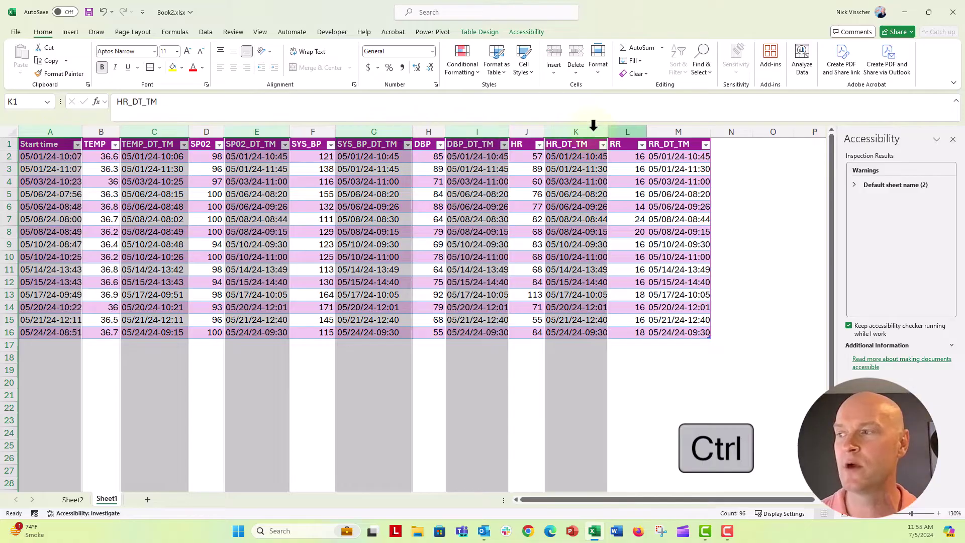
left_click(670, 130, "ctrl")
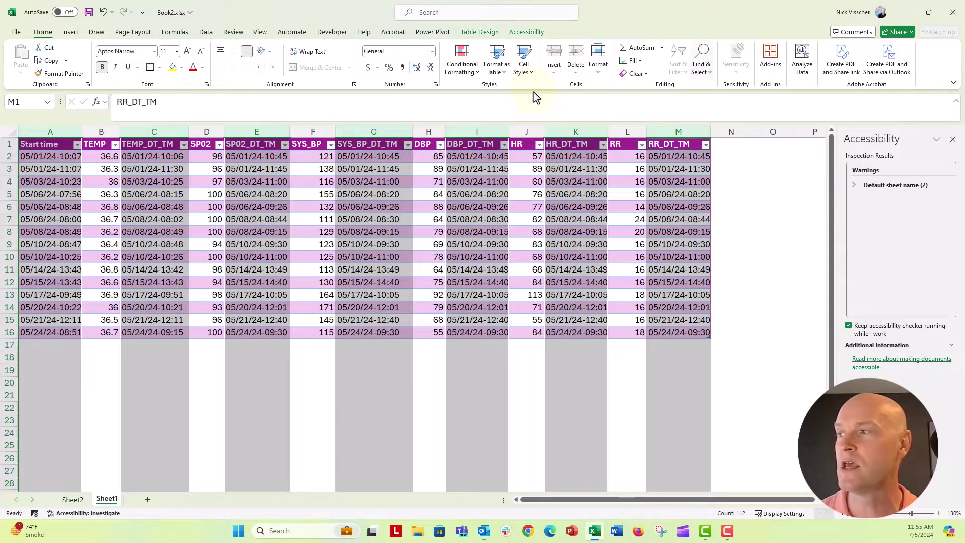
- Replace all dashes in the selected columns, making 105 replacements
left_click(693, 74)
left_click(717, 101)
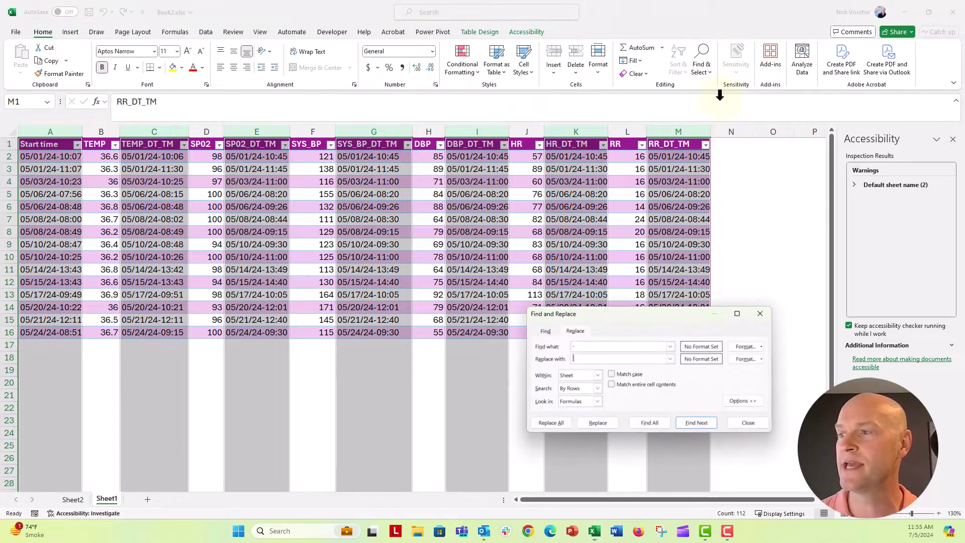
left_click_drag(603, 310, 310, 152)
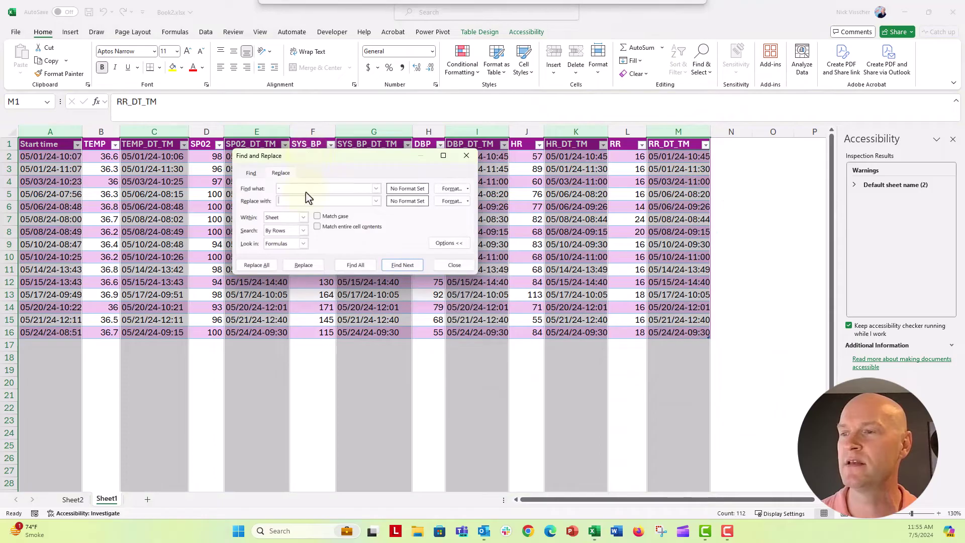
left_click(250, 267)
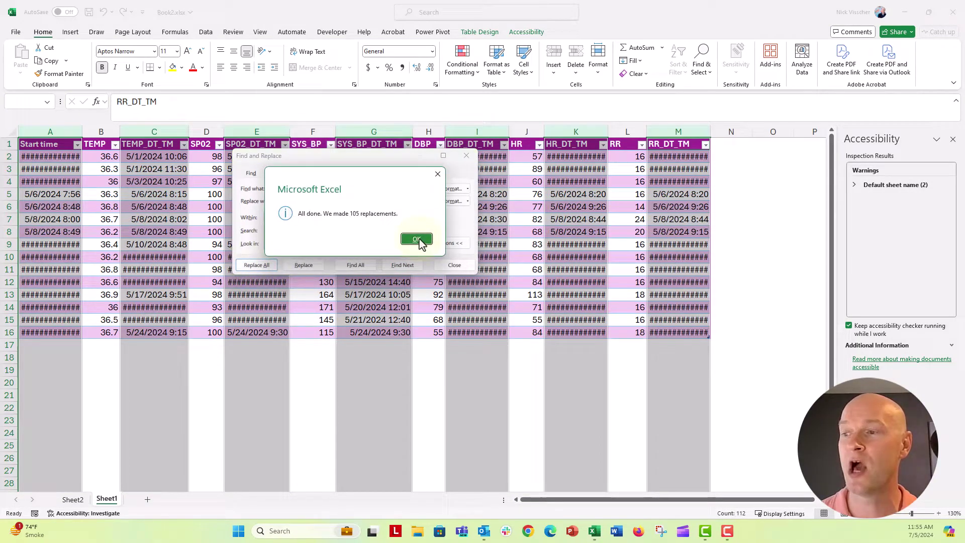
left_click(416, 240)
left_click(454, 265)
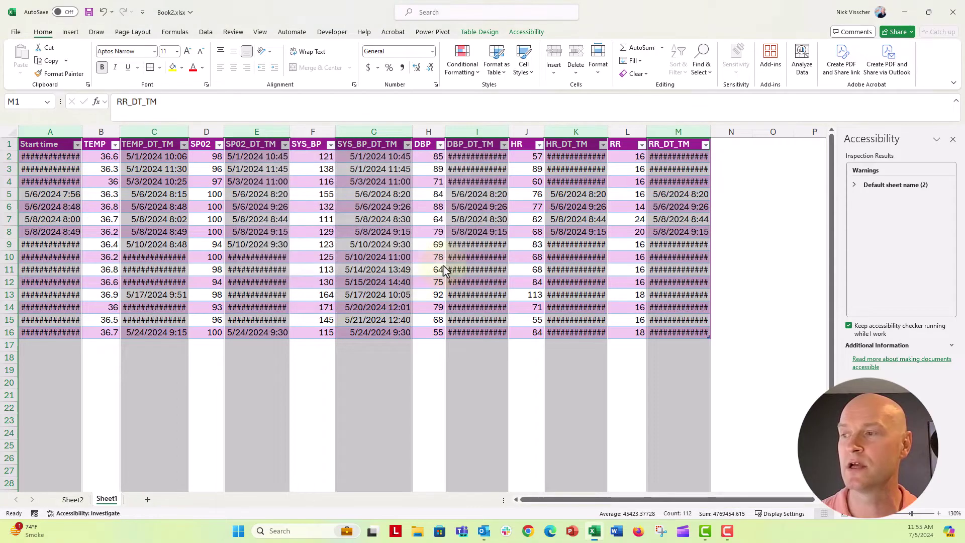
- AutoFit columns A through N so the dates no longer show ####
left_click(246, 417)
left_click_drag(51, 132, 731, 131)
double_click(710, 131)
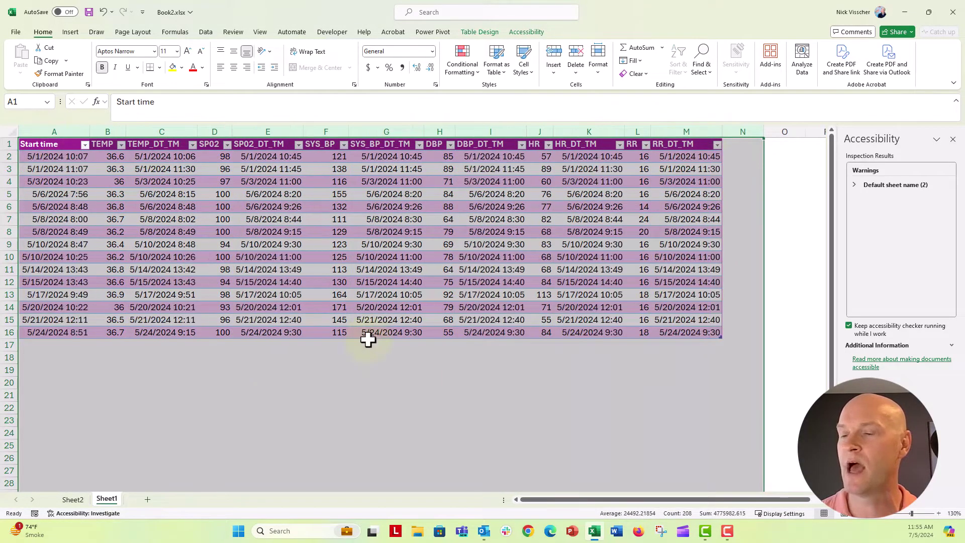
left_click(251, 389)
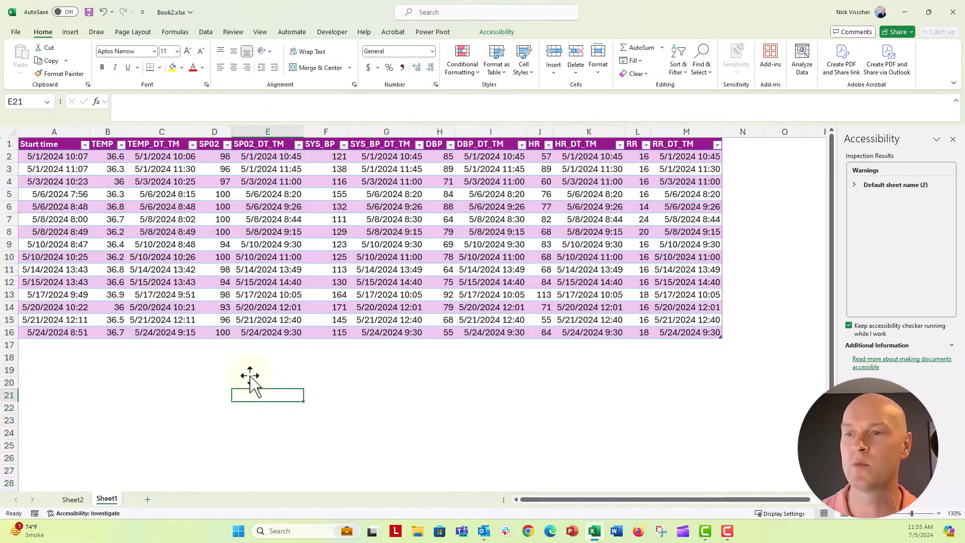
- Preview the 3/14/12 13:30 time format for A2 in Format Cells without applying it
left_click(64, 154)
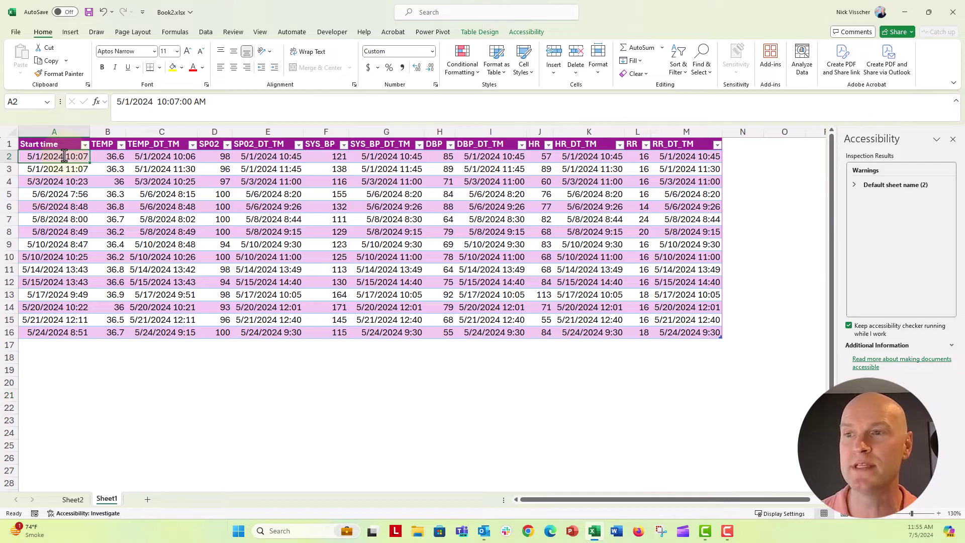
left_click(431, 51)
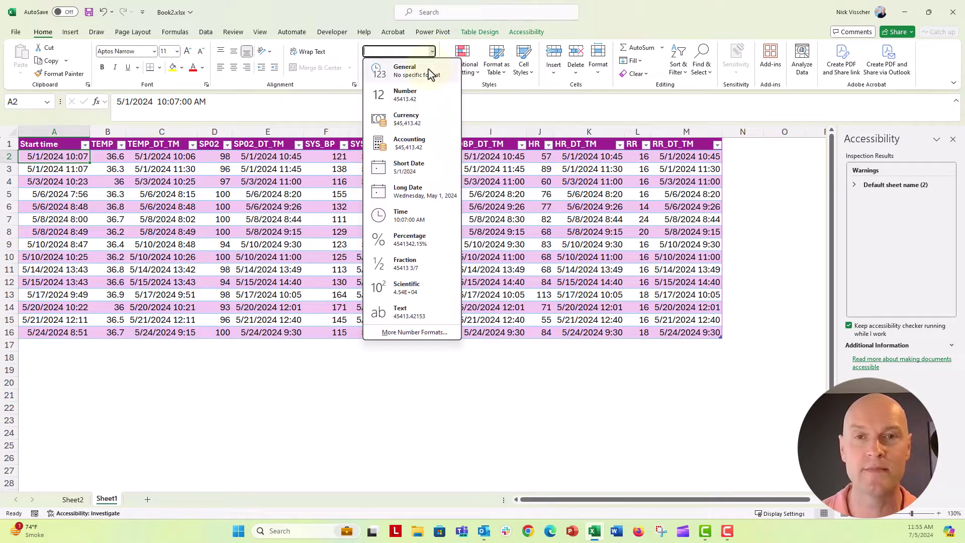
left_click(401, 334)
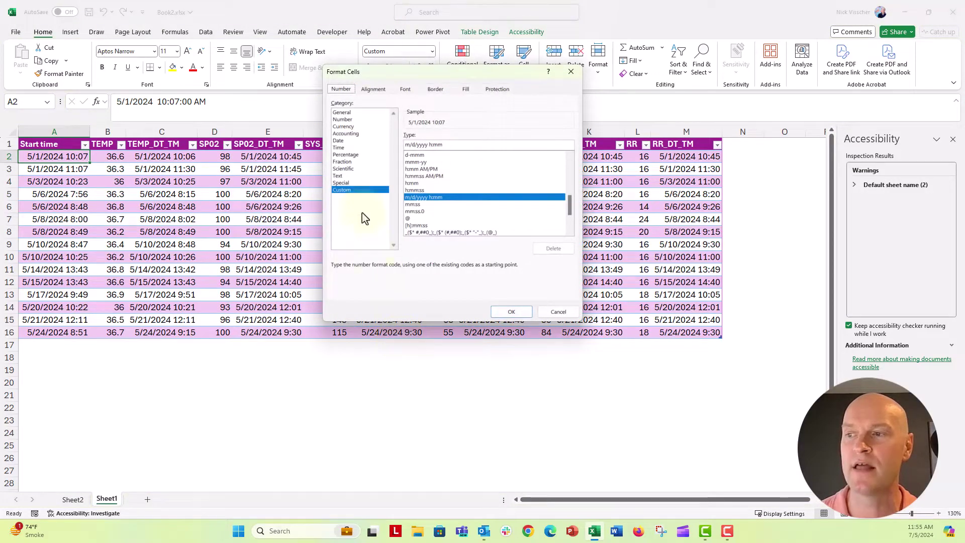
left_click(338, 148)
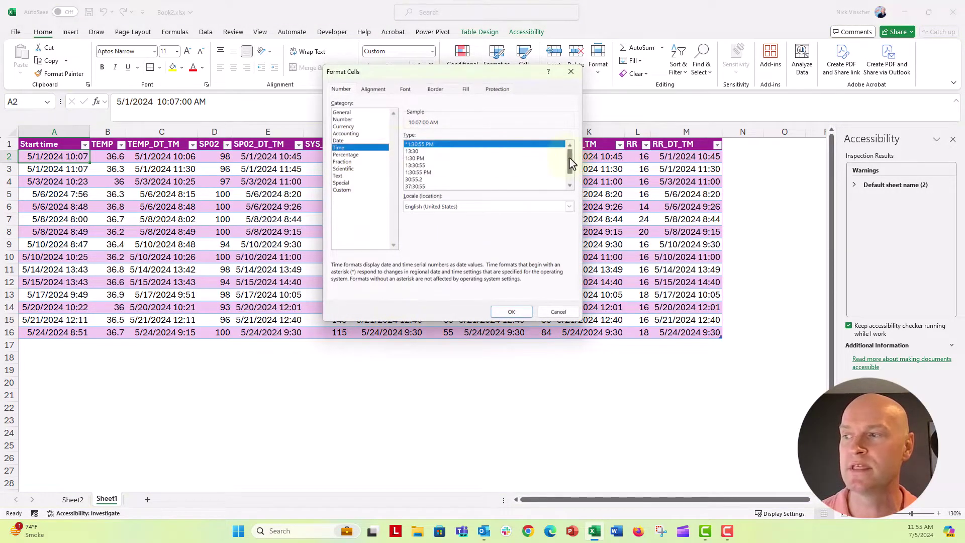
left_click_drag(569, 166, 567, 180)
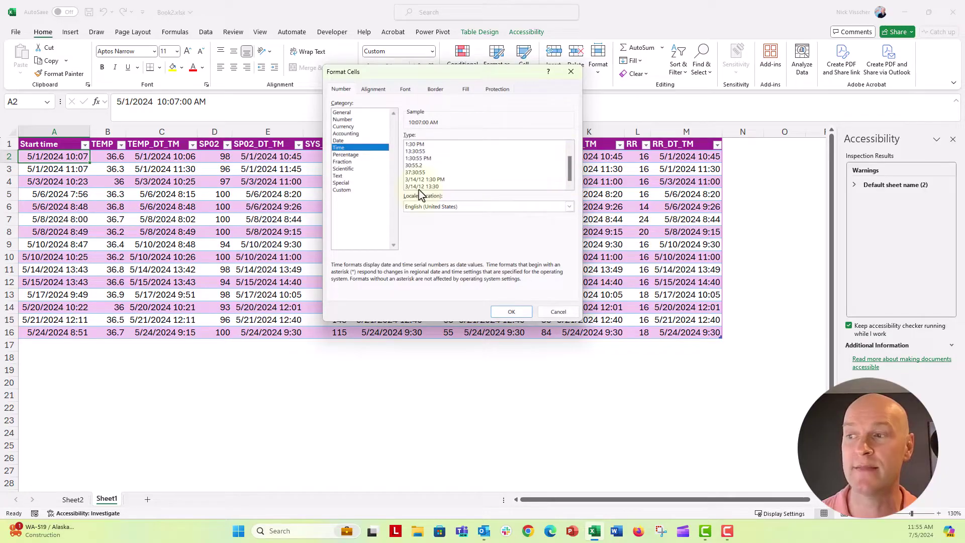
left_click(433, 187)
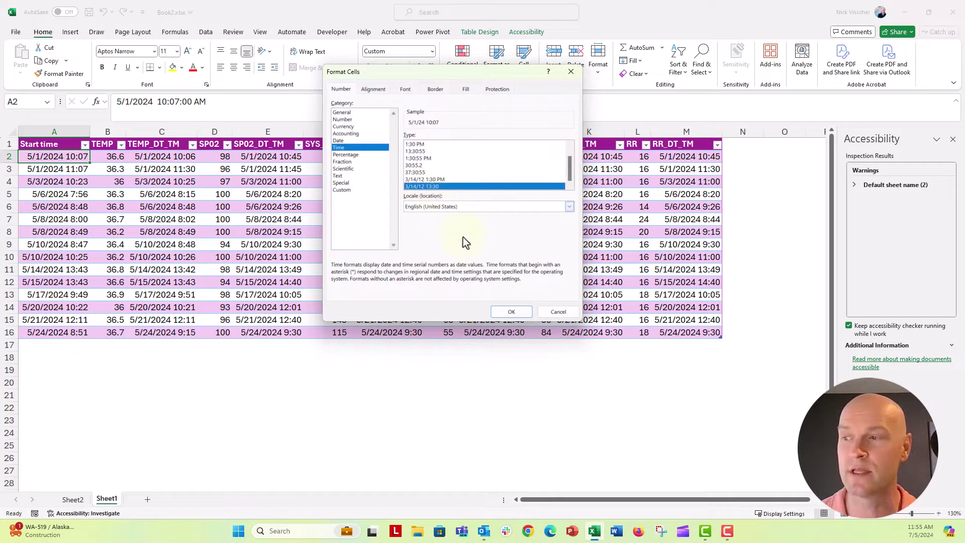
left_click(510, 311)
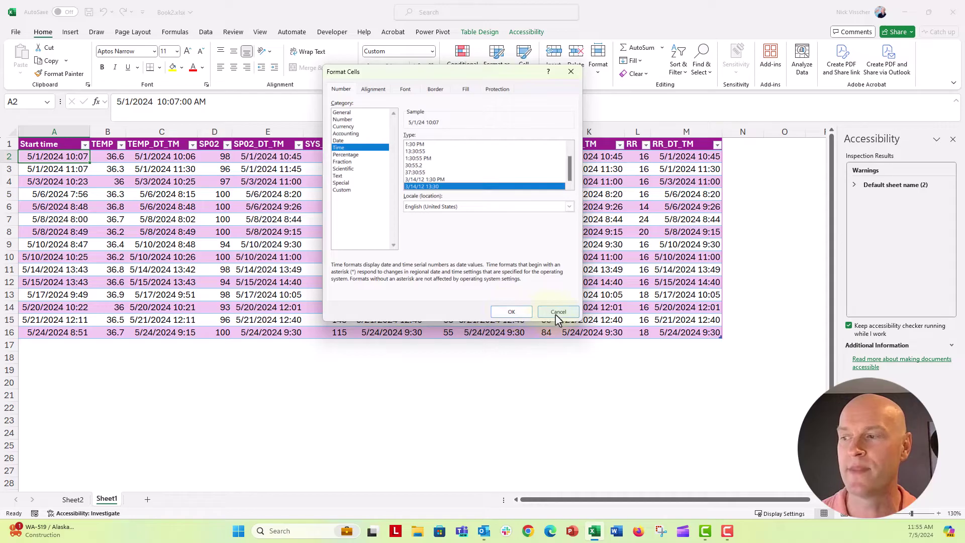
left_click(272, 393)
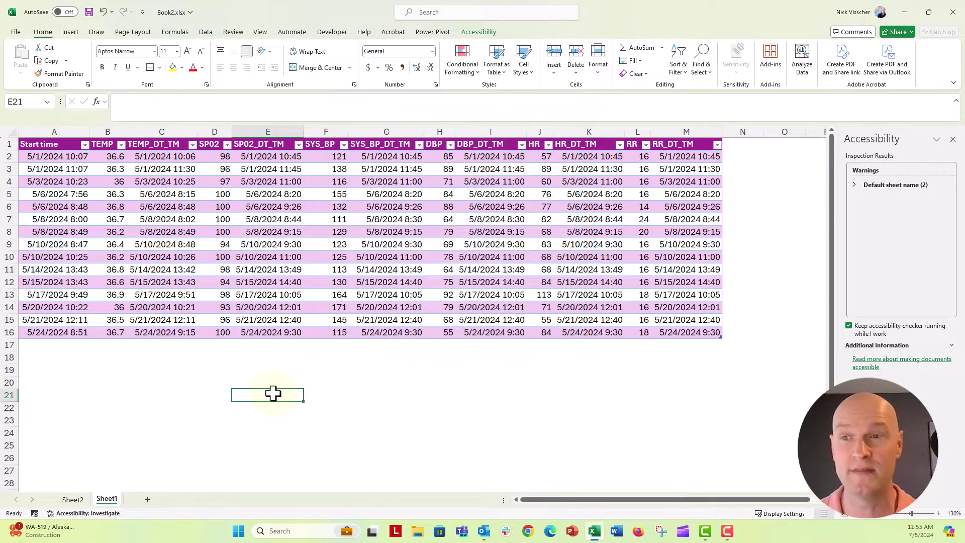
left_click(155, 156)
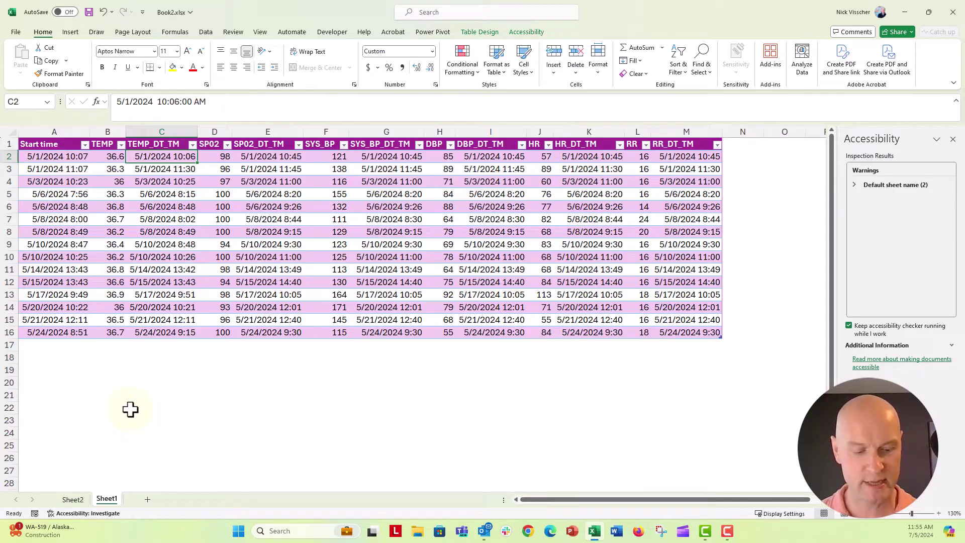
- Select C2:C16 and start a new formula-based conditional formatting rule
key("ctrl+shift+Down")
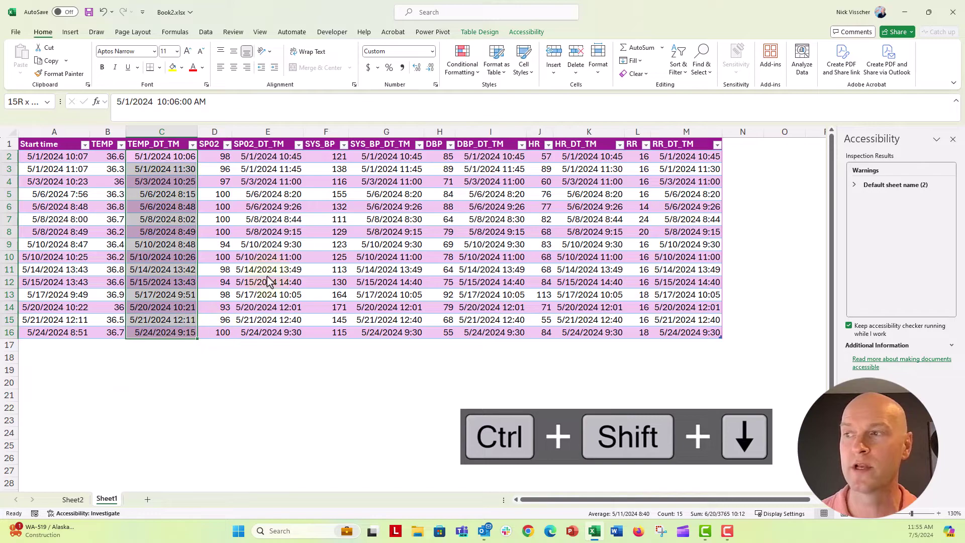
left_click(470, 68)
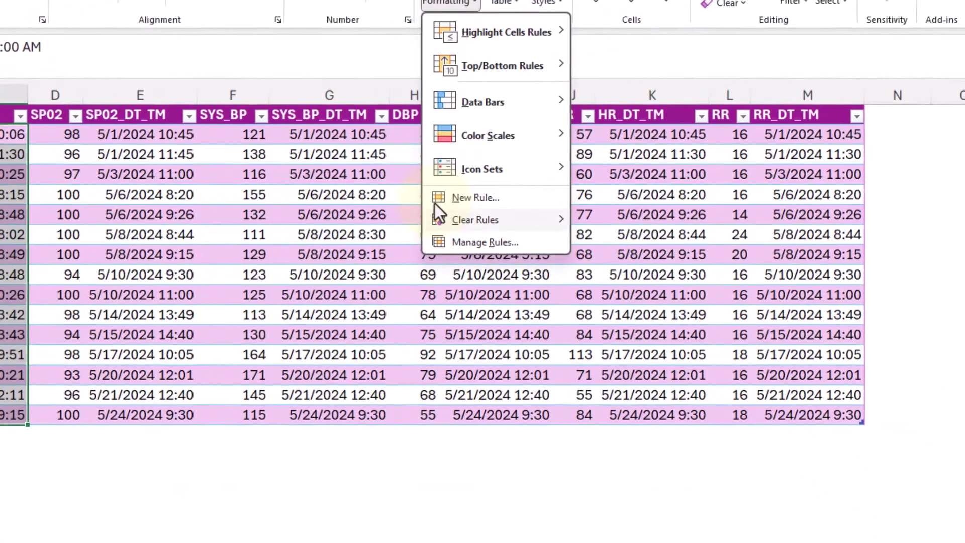
left_click(451, 197)
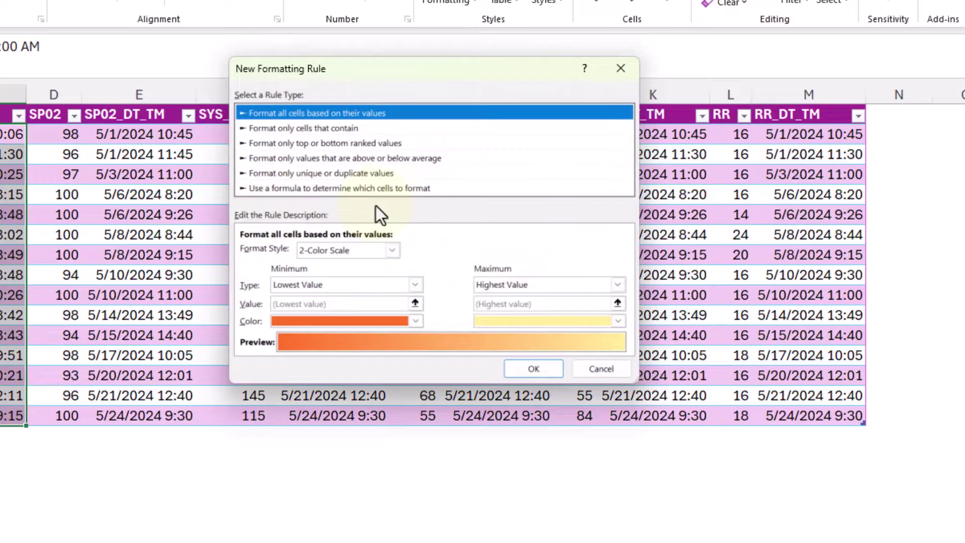
left_click(326, 188)
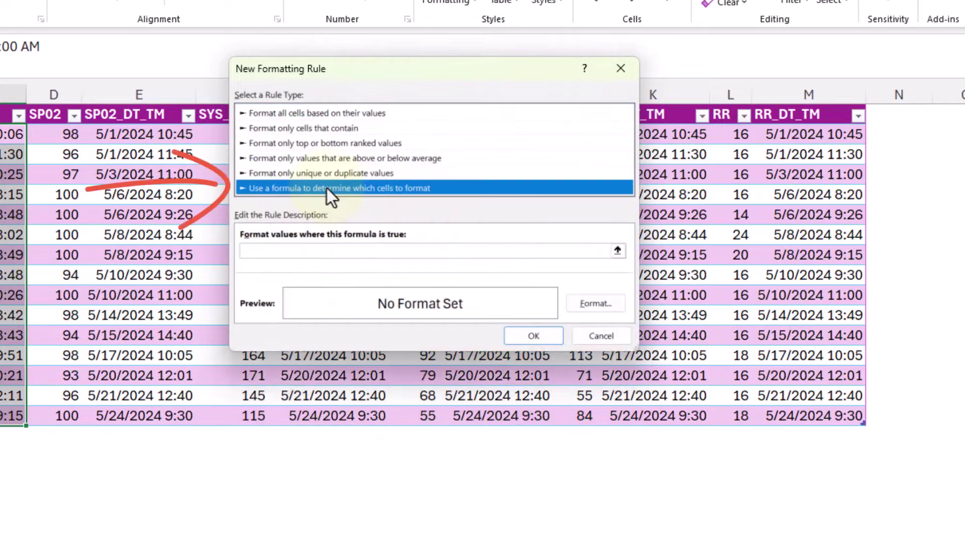
- Enter =(C2-$A2)<=0 as the rule formula and open its Format settings
left_click(295, 252)
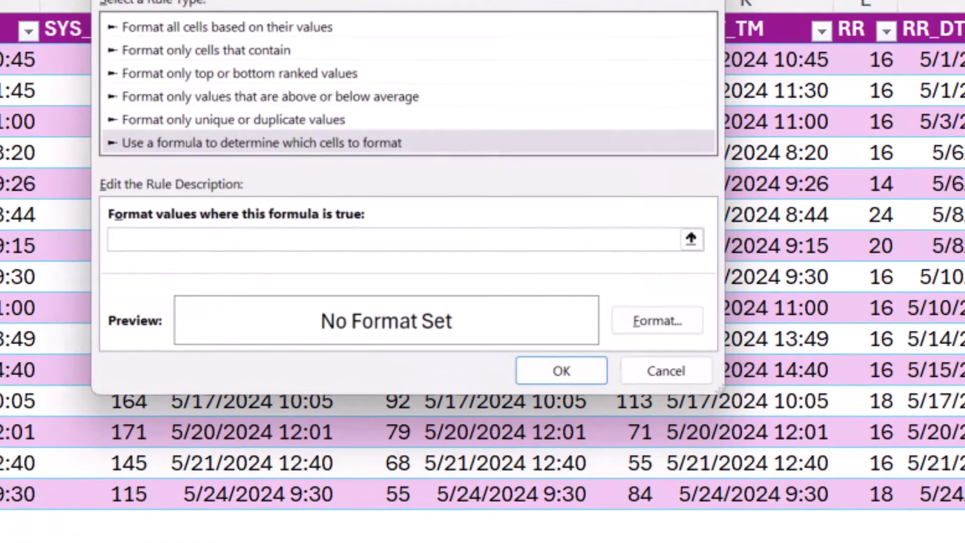
type("=(")
type("2-A2")
left_click(146, 241)
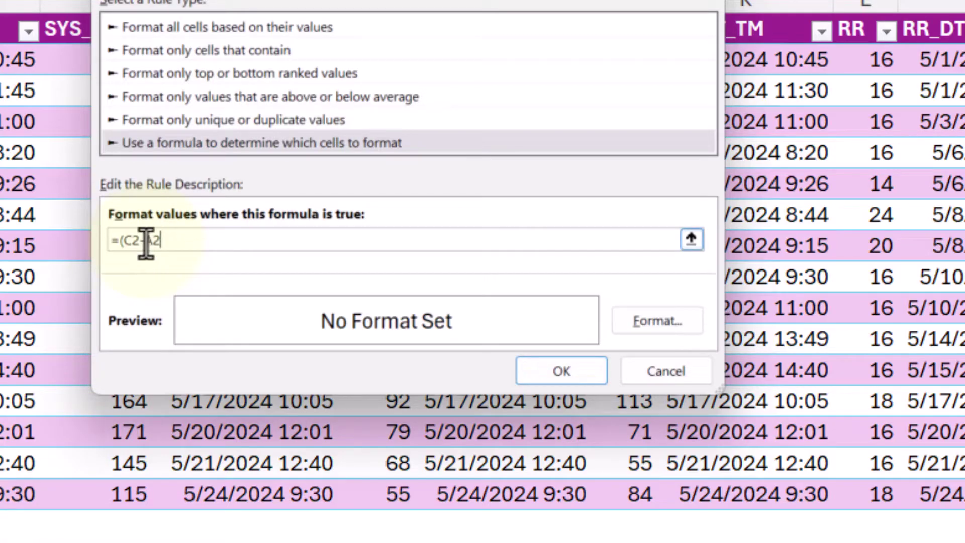
left_click(144, 241)
type("$")
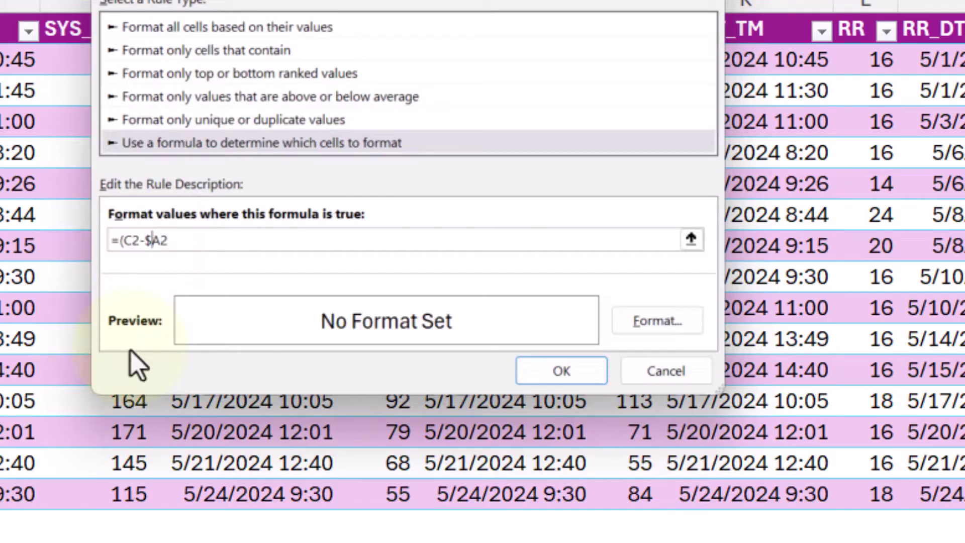
left_click(176, 240)
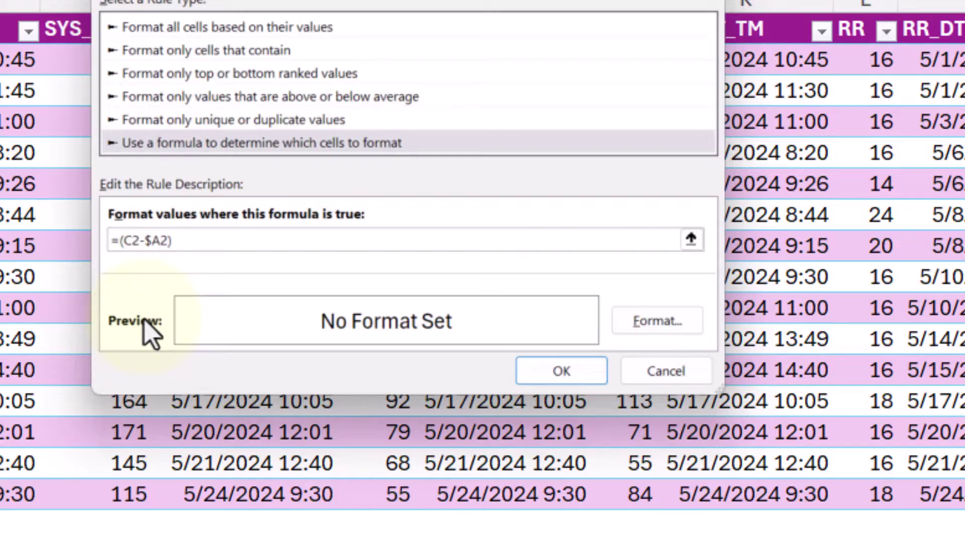
type(")<=0")
left_click(657, 322)
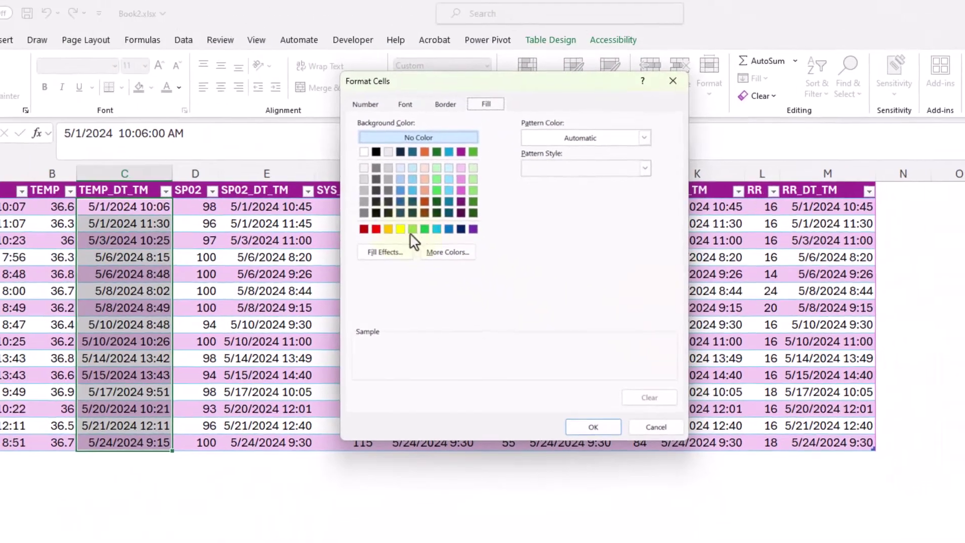
- Give the rule a yellow fill and save it, highlighting TEMP_DT_TM cells like C2, C6 and C8
left_click(400, 228)
left_click(596, 422)
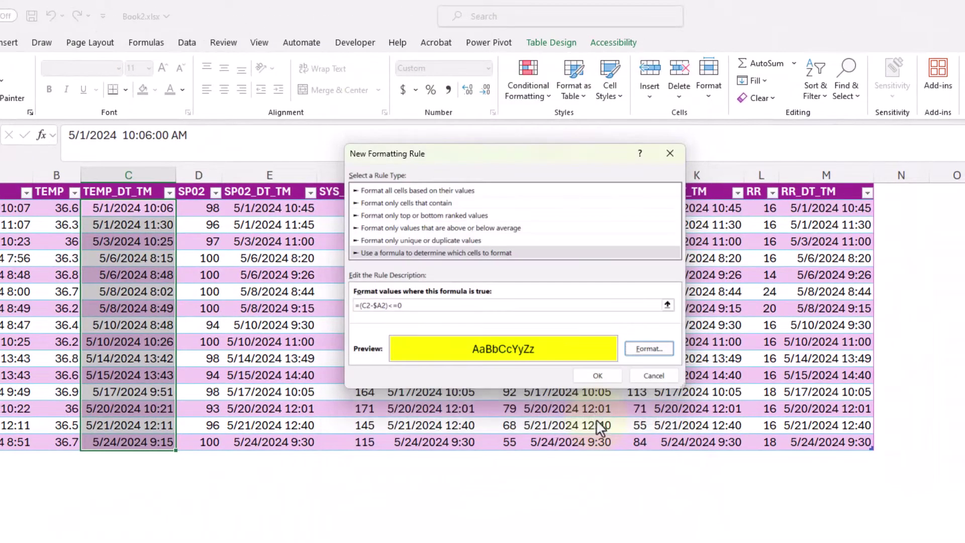
left_click(598, 375)
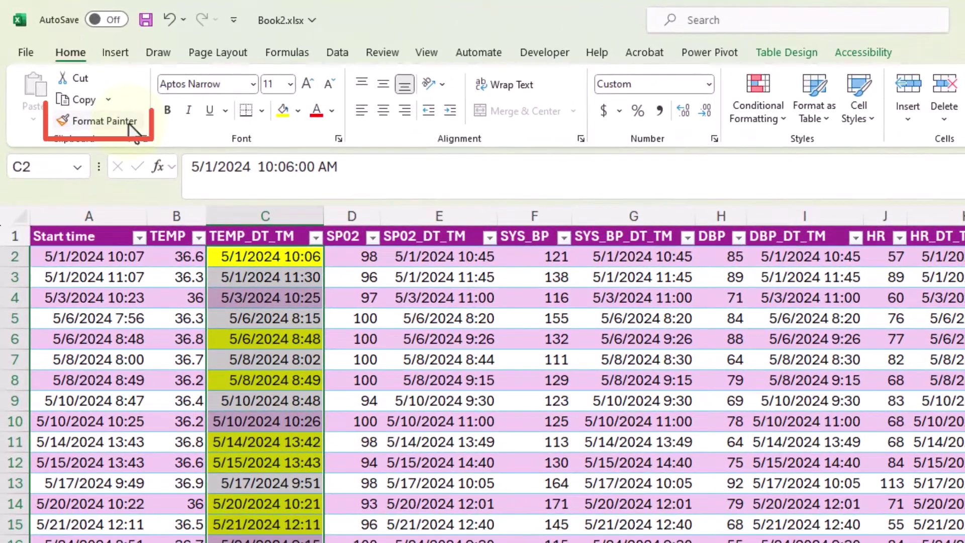
- Format-paint the TEMP_DT_TM rule onto E2:E16, G2:G16, I2:I16, K2:K16 and M2:M16
left_click(129, 125)
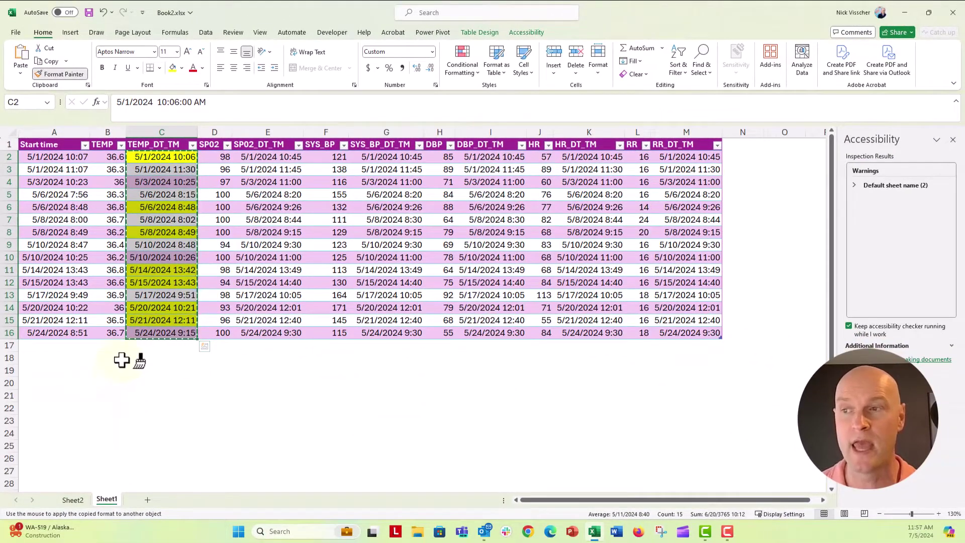
left_click_drag(254, 157, 262, 335)
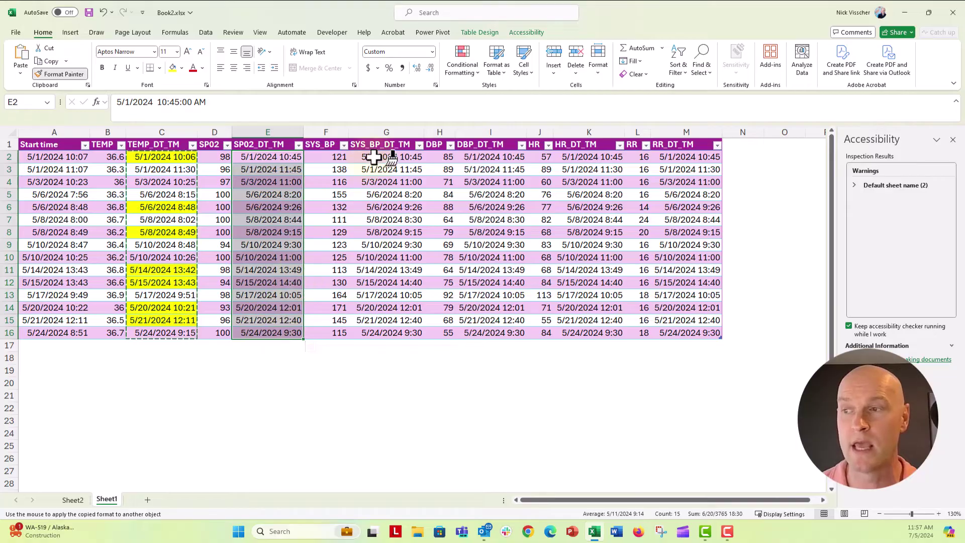
left_click_drag(377, 155, 388, 333)
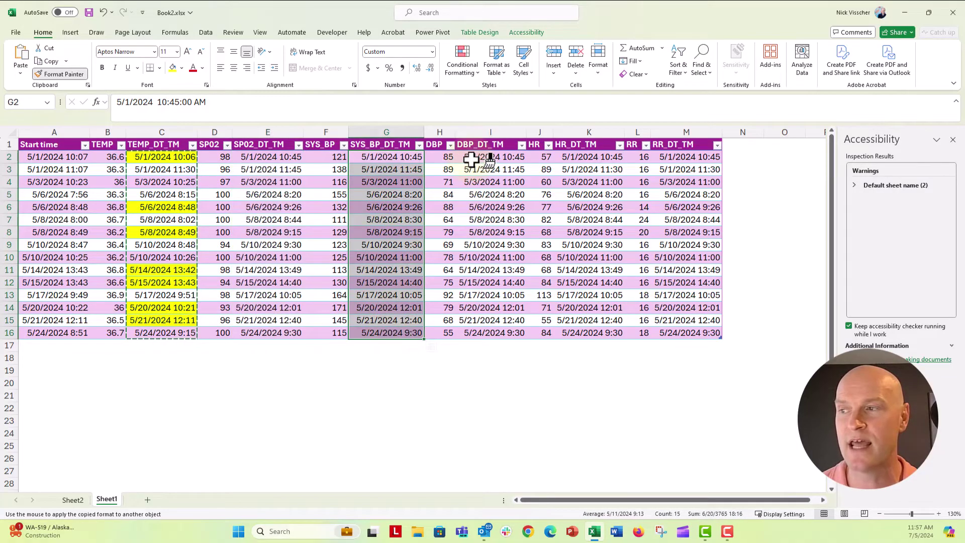
left_click_drag(483, 156, 487, 332)
left_click_drag(586, 153, 586, 333)
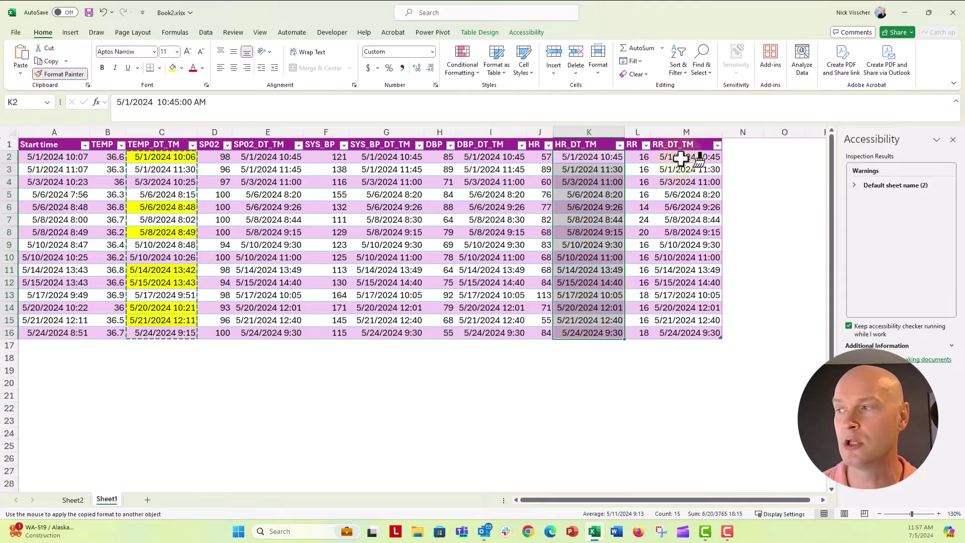
left_click_drag(681, 155, 675, 329)
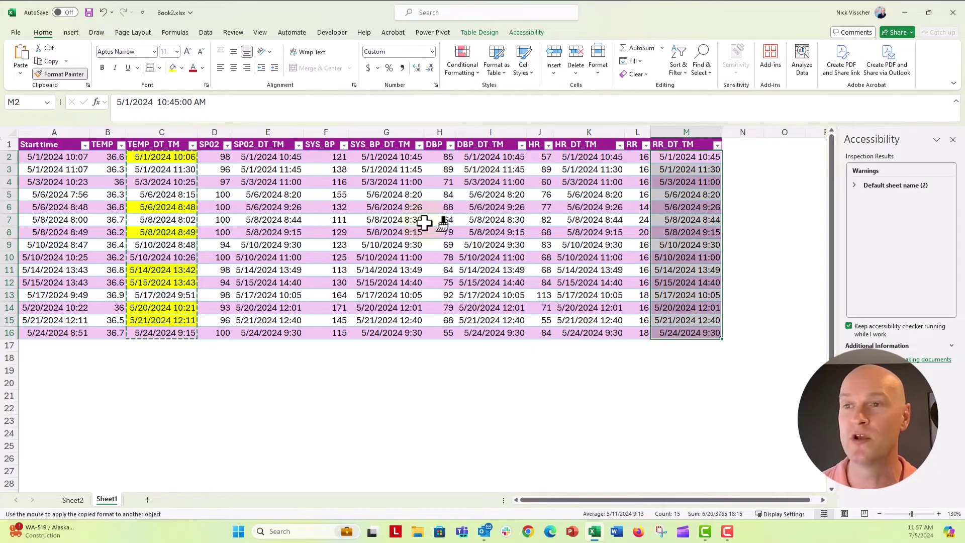
left_click(74, 79)
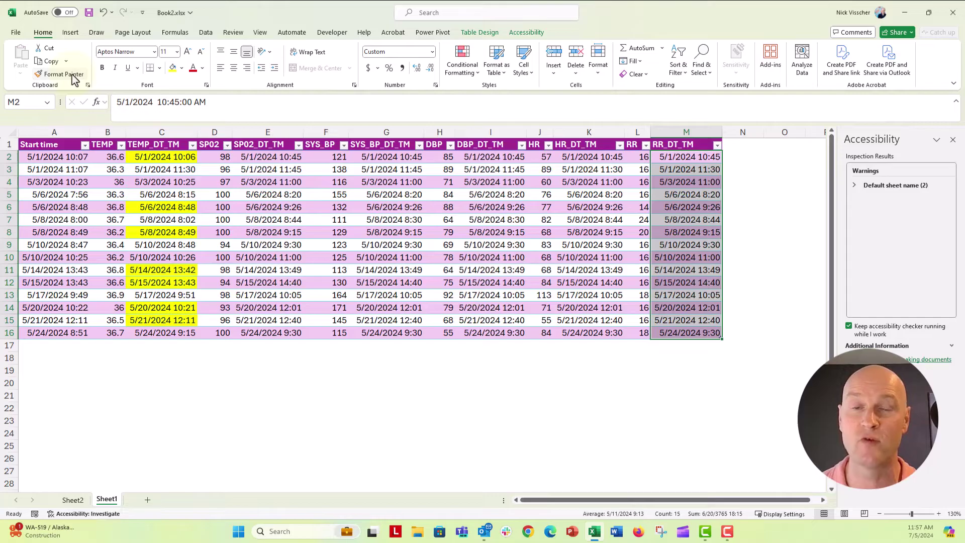
left_click(247, 181)
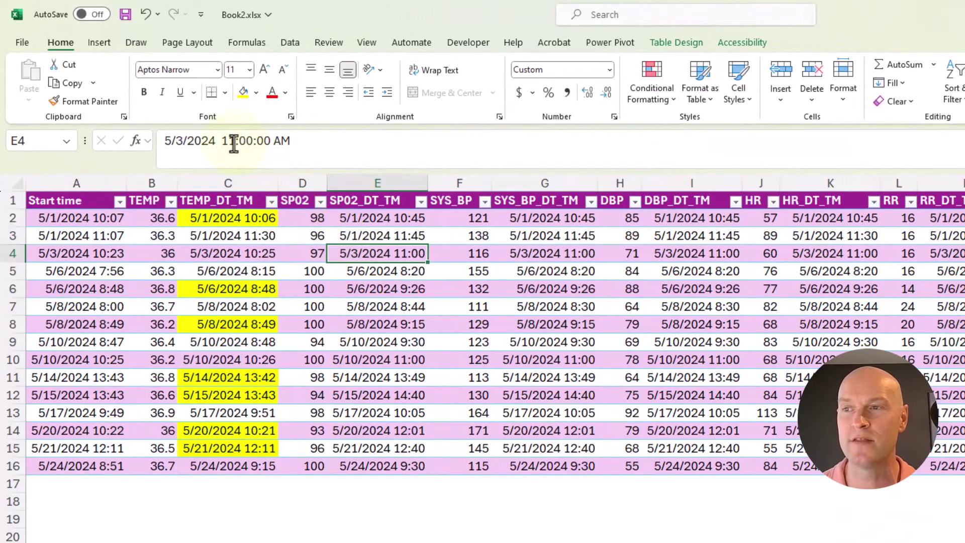
- Change E4's time to 5/3/2024 10:22 so it turns yellow
left_click(234, 144)
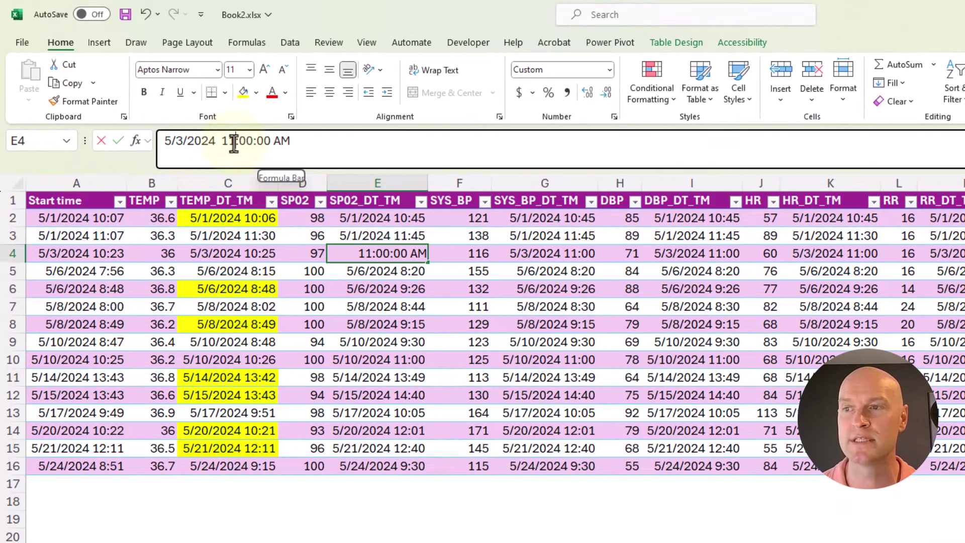
key("Delete")
type("0")
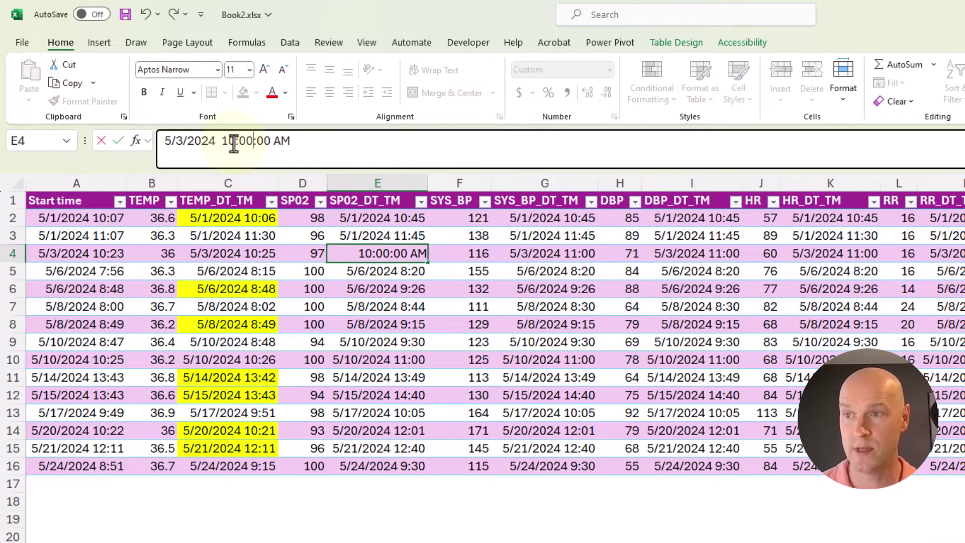
key("BackSpace")
key("BackSpace")
type("22")
key("Return")
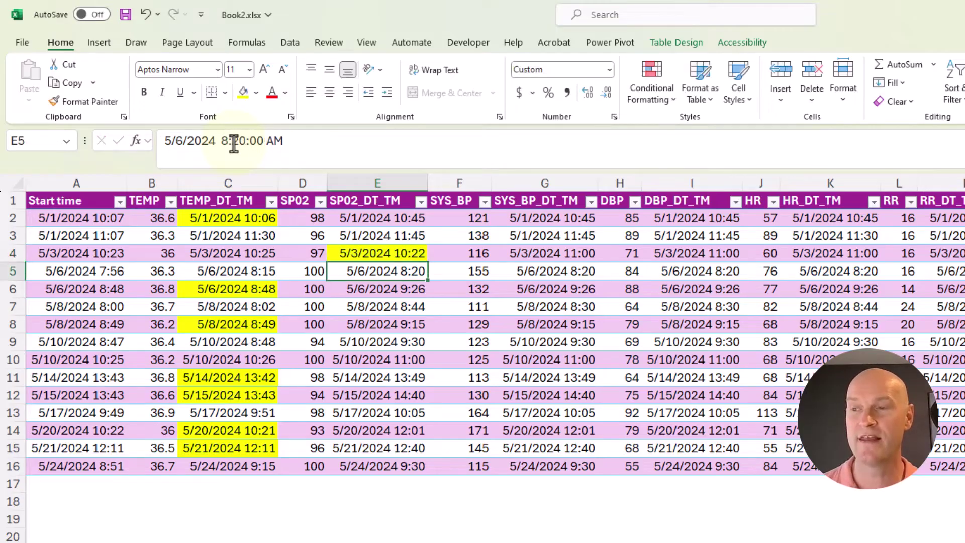
left_click(401, 518)
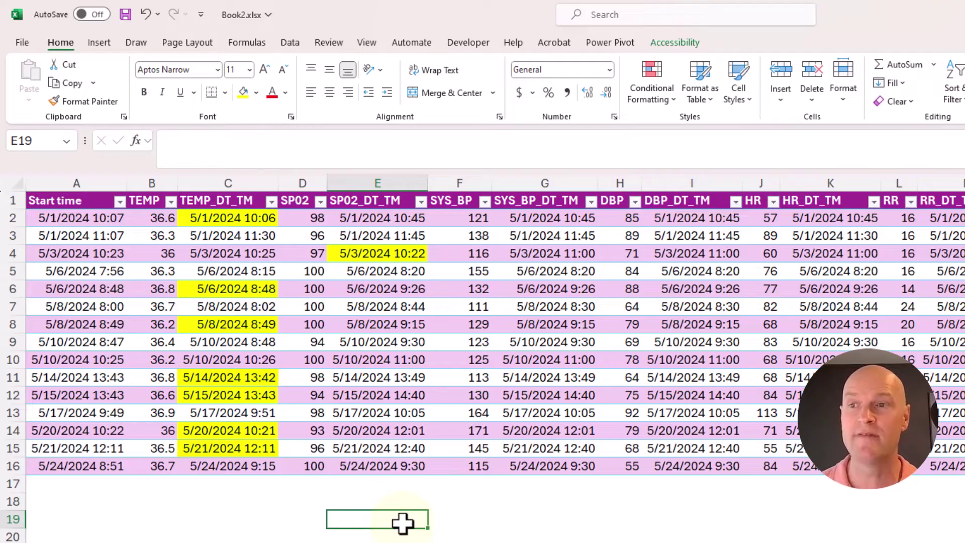
- Paint column C's formatting onto the entire E, G, I, K and M columns
left_click(210, 182)
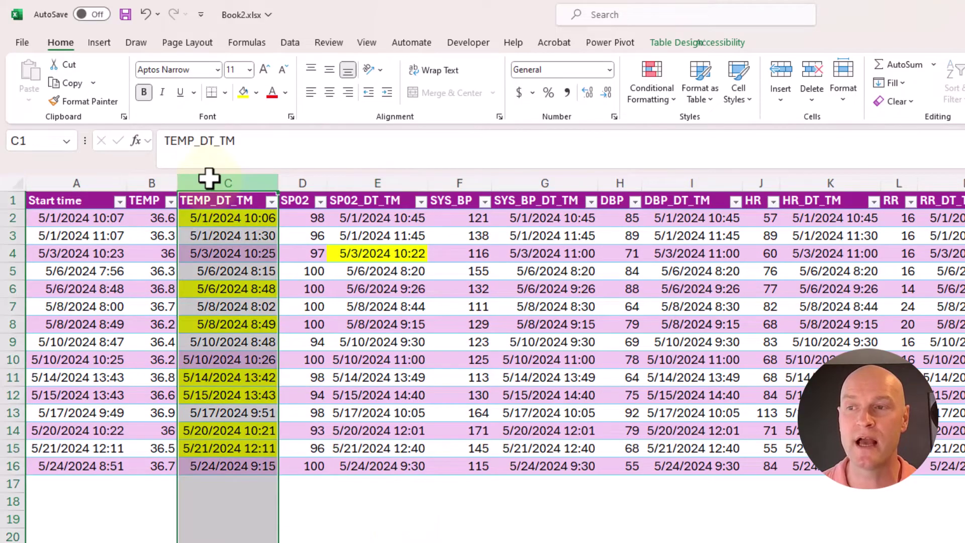
left_click(99, 102)
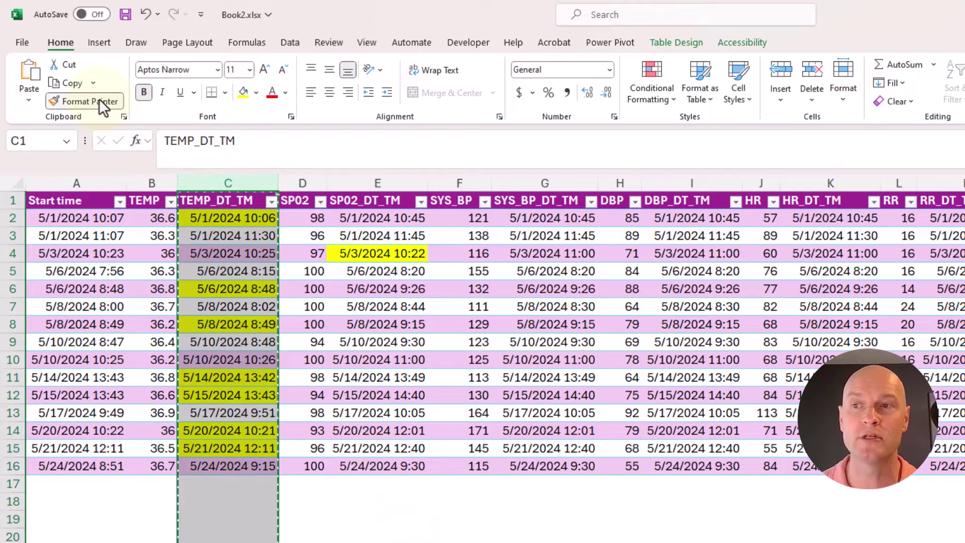
left_click(375, 183)
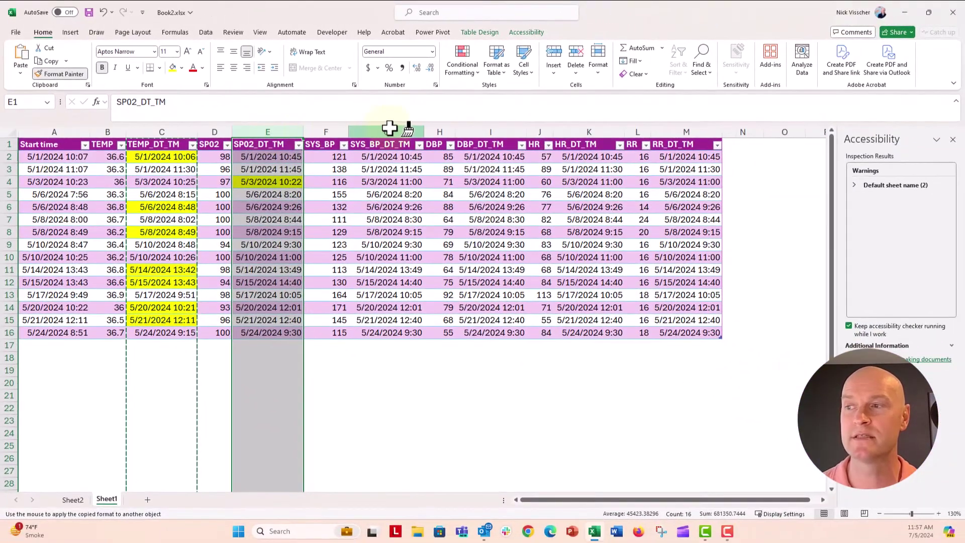
left_click(554, 178)
left_click(487, 129)
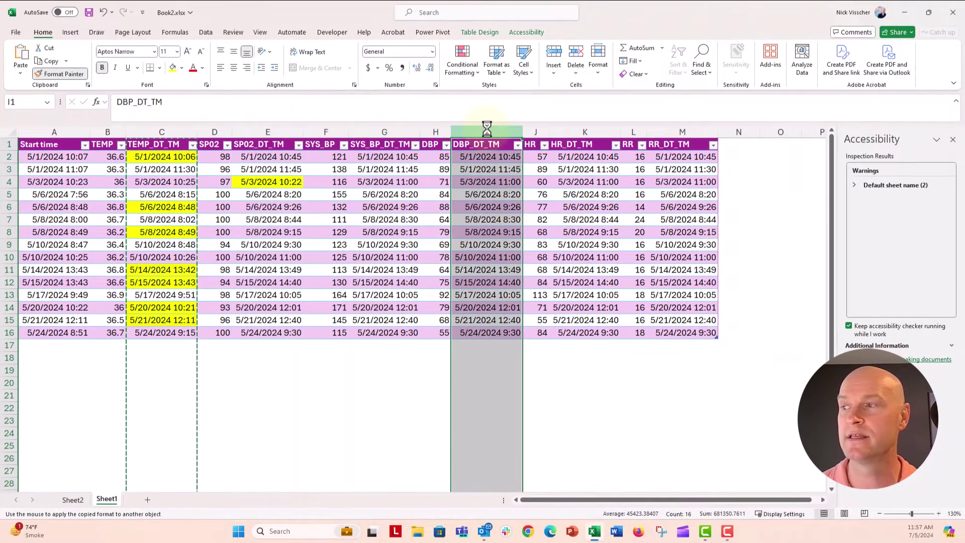
left_click(585, 132)
left_click(684, 131)
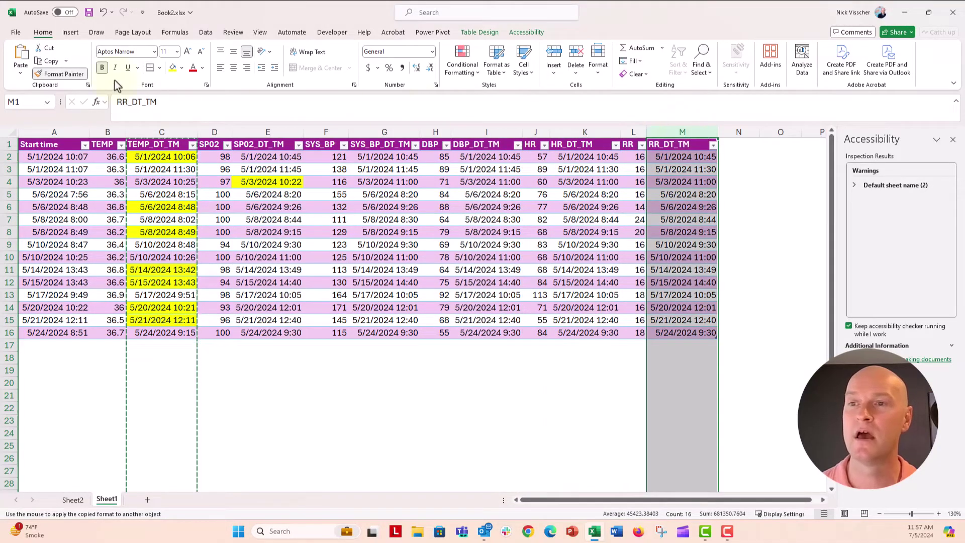
left_click(56, 75)
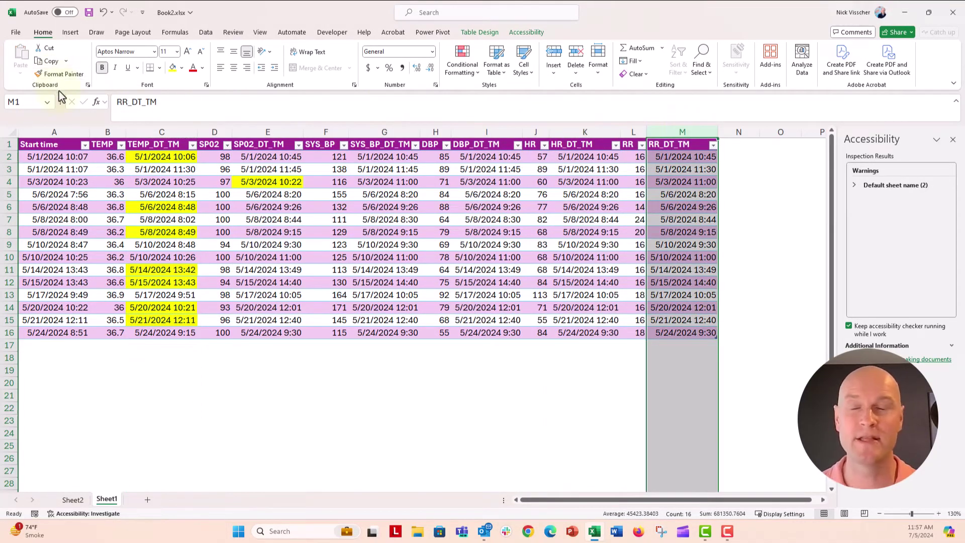
left_click(394, 208)
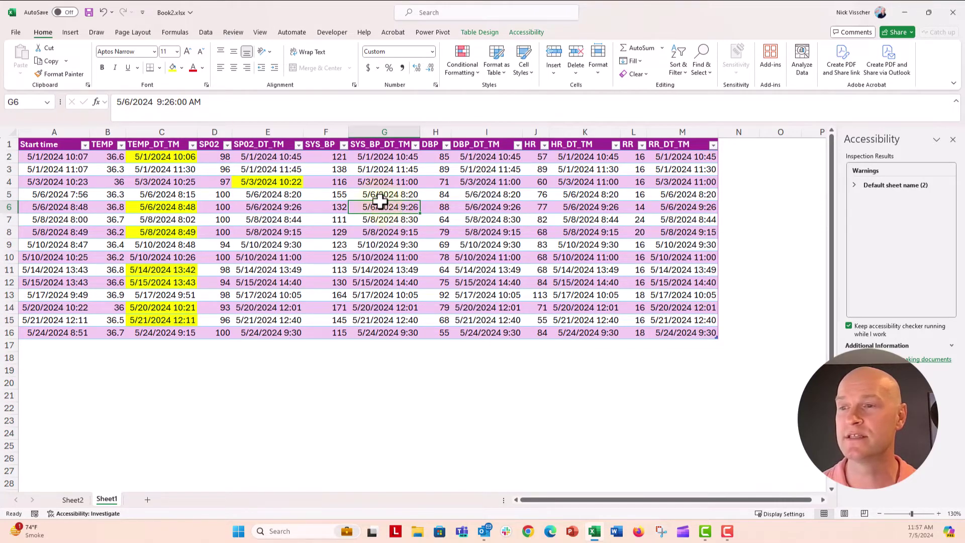
- Change G6's time from 9:26 to 8:48 so it equals the row's Start time
left_click(173, 102)
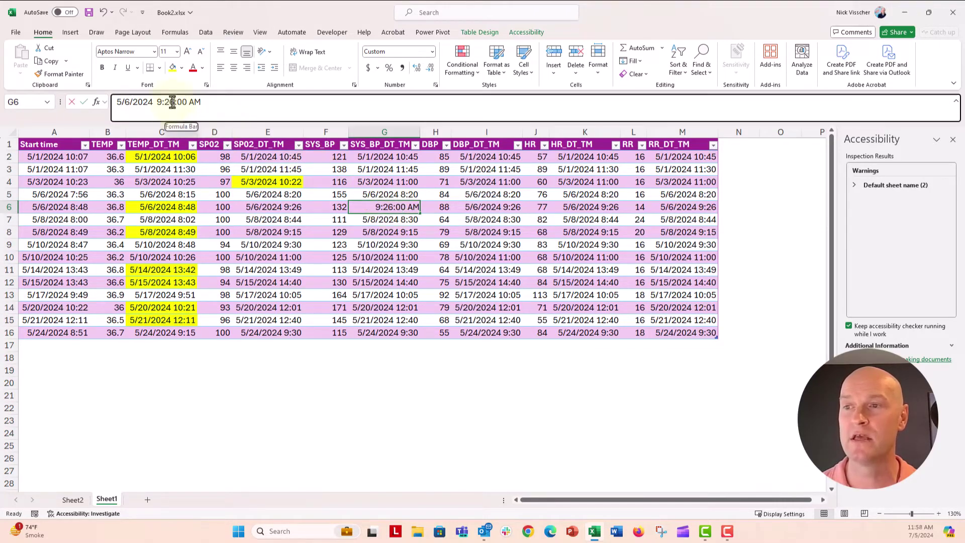
key("BackSpace")
key("BackSpace")
key("BackSpace")
key("BackSpace")
type("8")
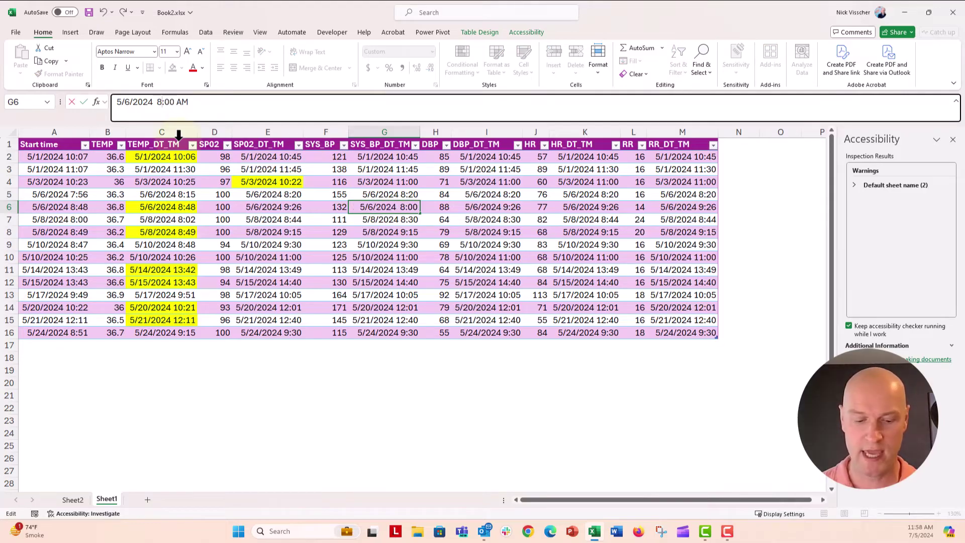
type(":48")
key("Return")
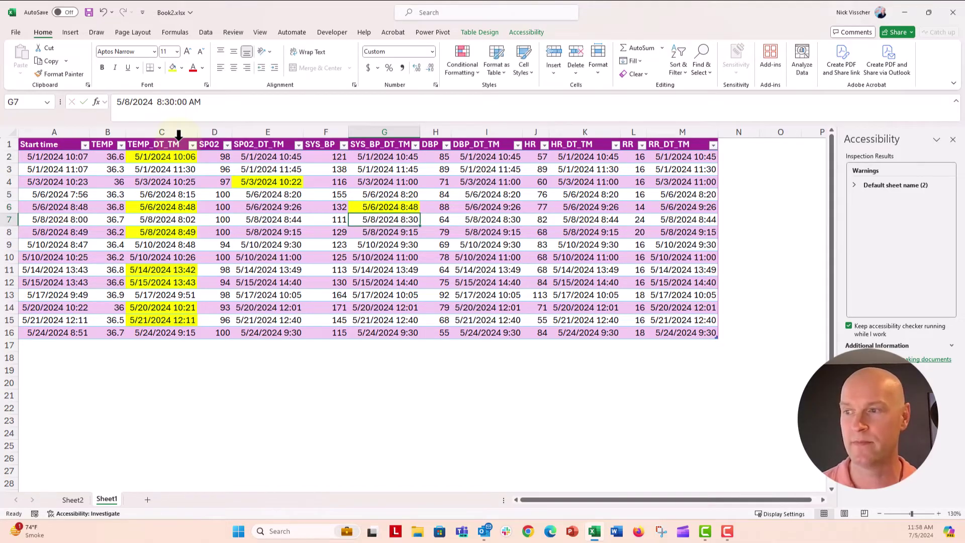
key("Up")
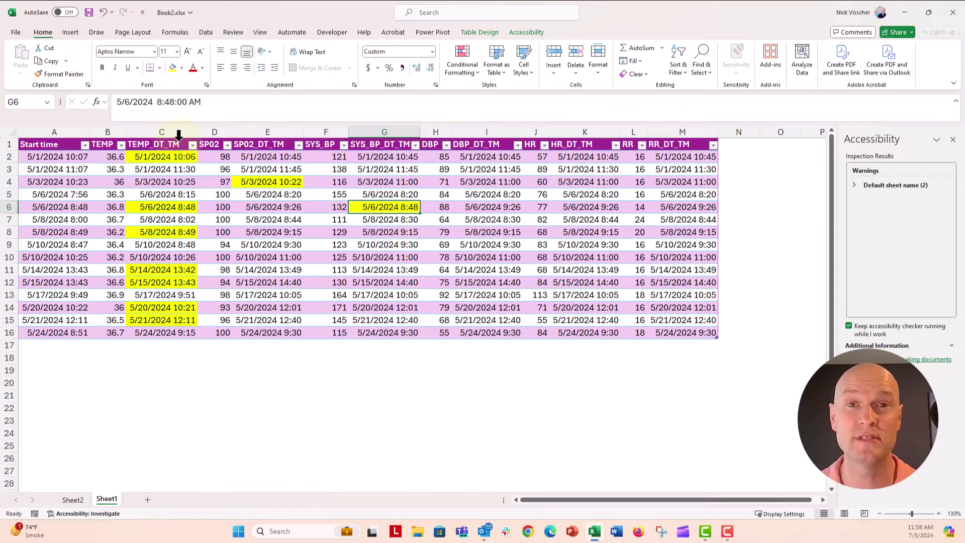